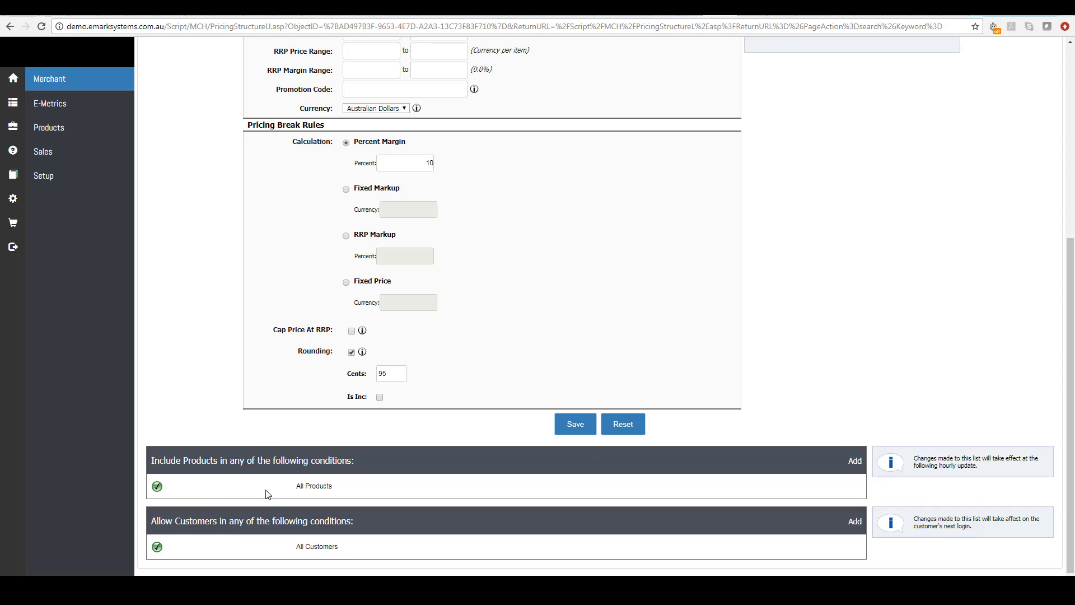
# Step: Edit the All Products include rule so its category is Accessories or below, and save the rule
pyautogui.click(156, 487)
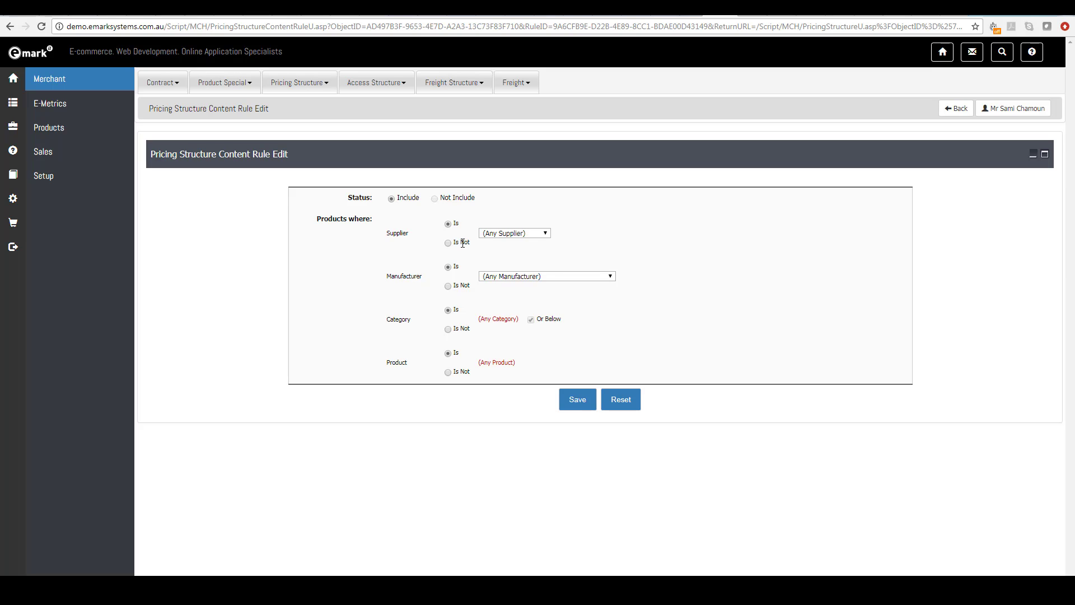
pyautogui.click(502, 324)
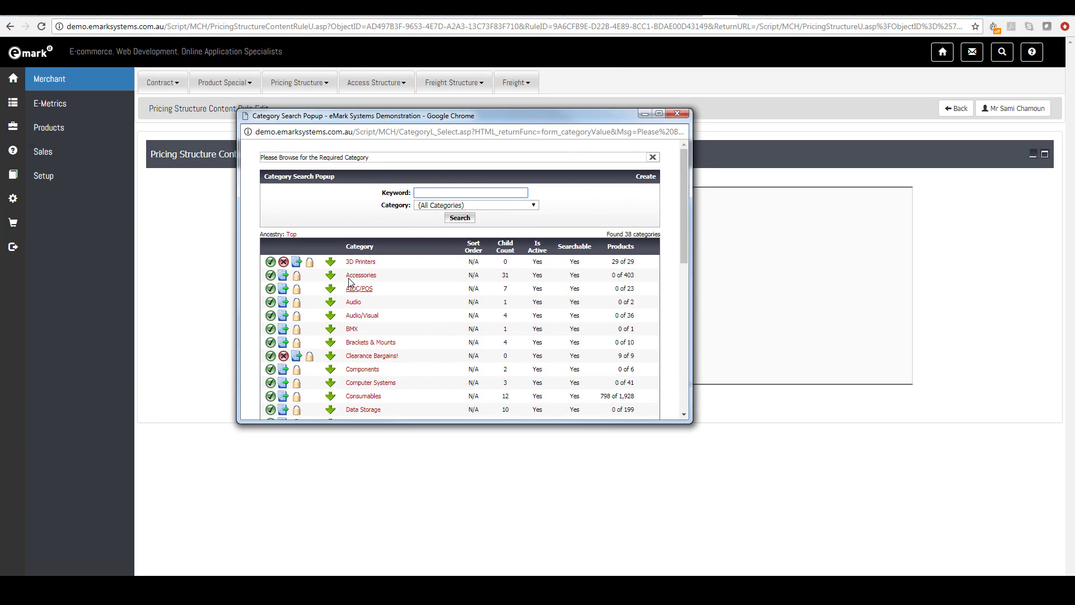
pyautogui.click(352, 271)
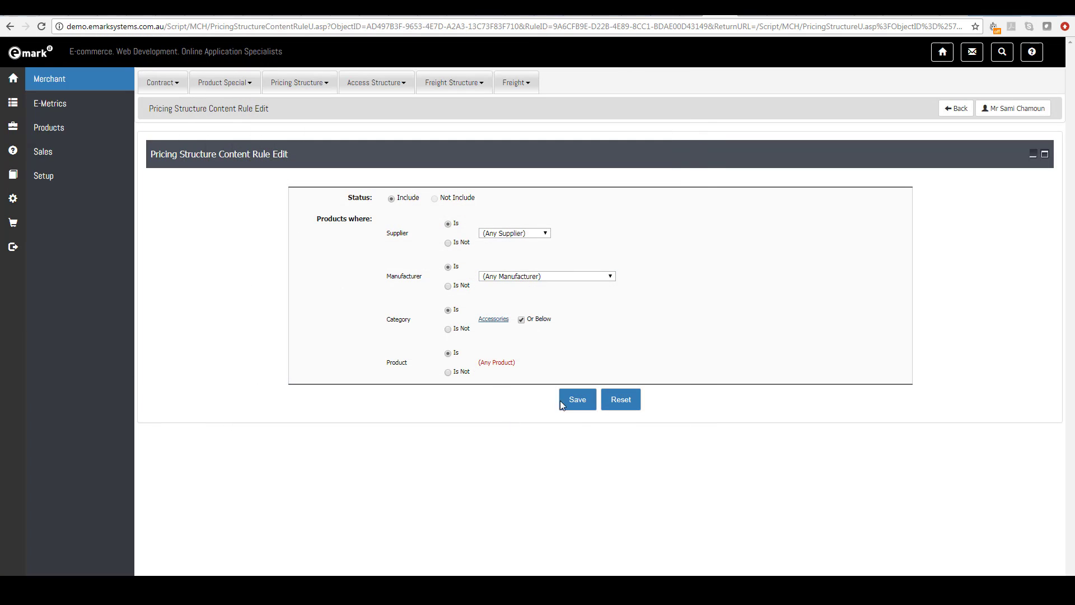
pyautogui.click(582, 406)
# Step: Add and save a second product include rule where the supplier is not Ingram Micro
pyautogui.scroll(-6, 476, 429)
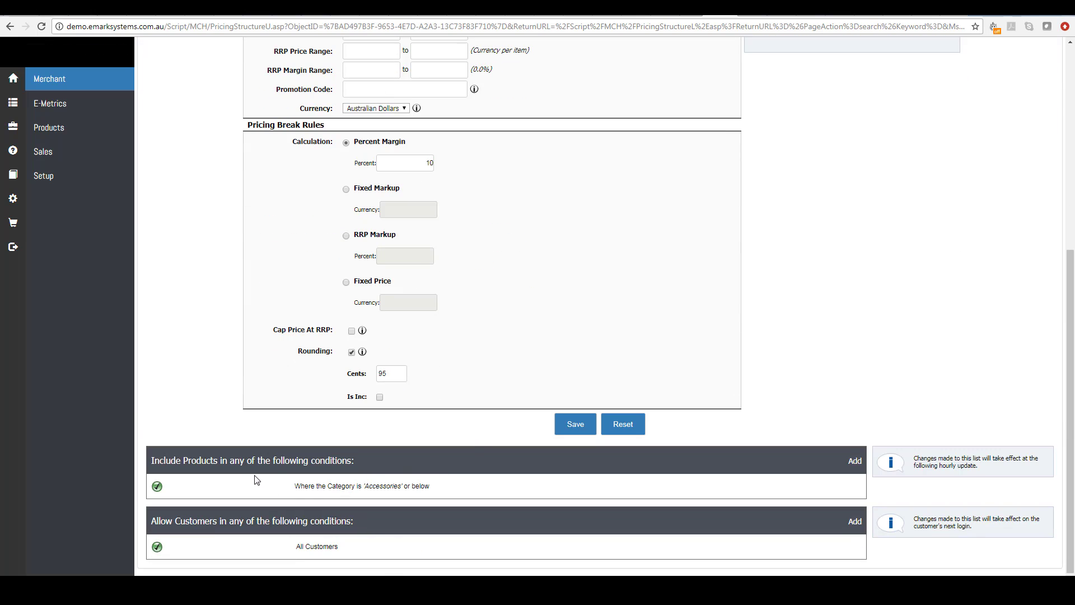
pyautogui.click(855, 460)
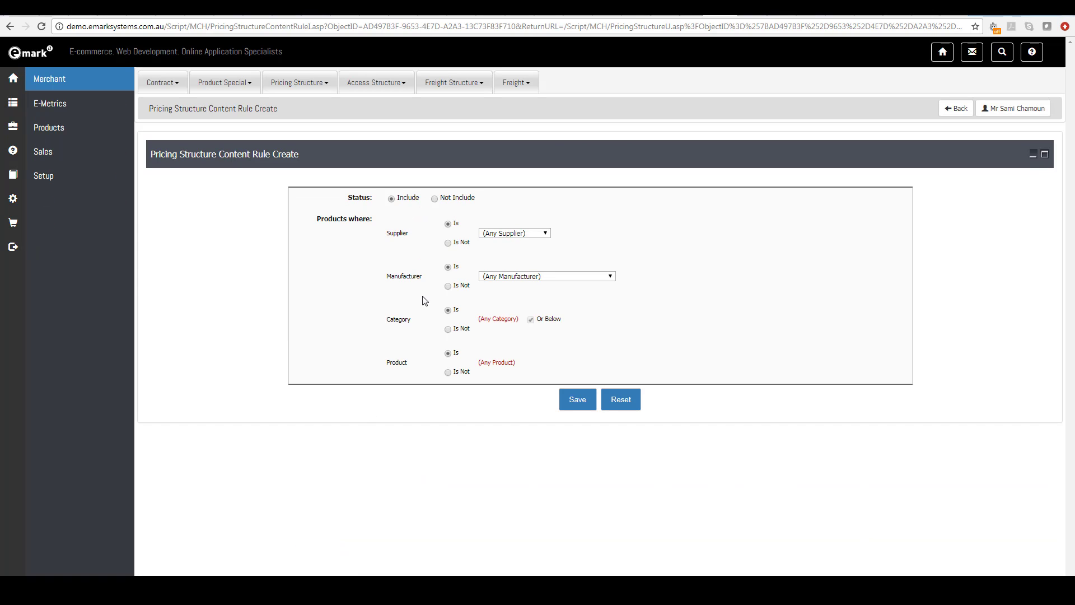
pyautogui.click(448, 242)
pyautogui.click(526, 234)
pyautogui.click(518, 276)
pyautogui.click(576, 399)
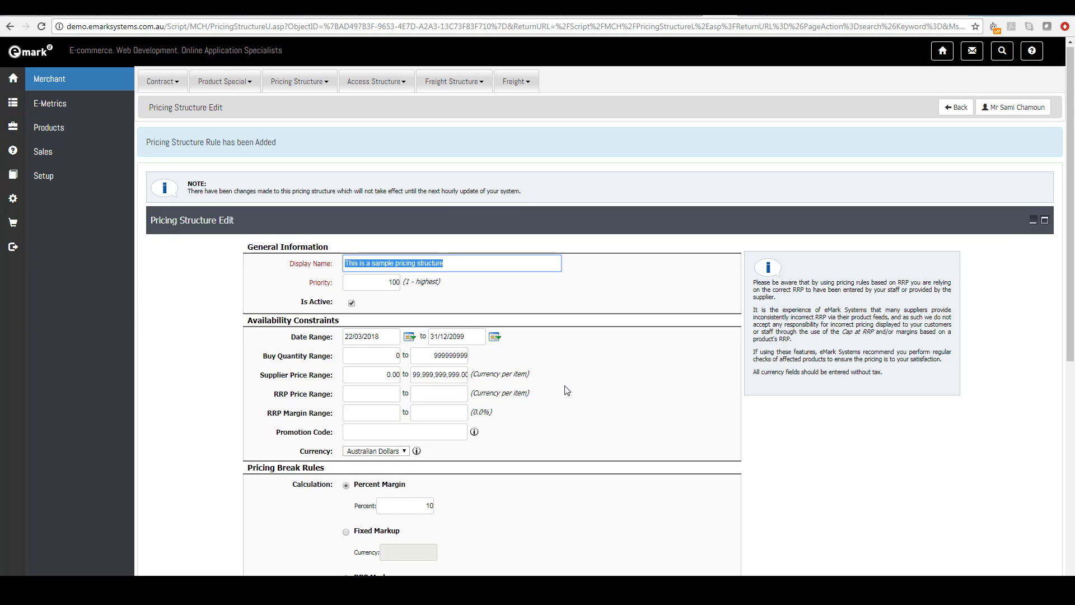
# Step: Delete the product include rule where the supplier is not Ingram Micro
pyautogui.scroll(-5, 566, 390)
pyautogui.scroll(-2, 567, 390)
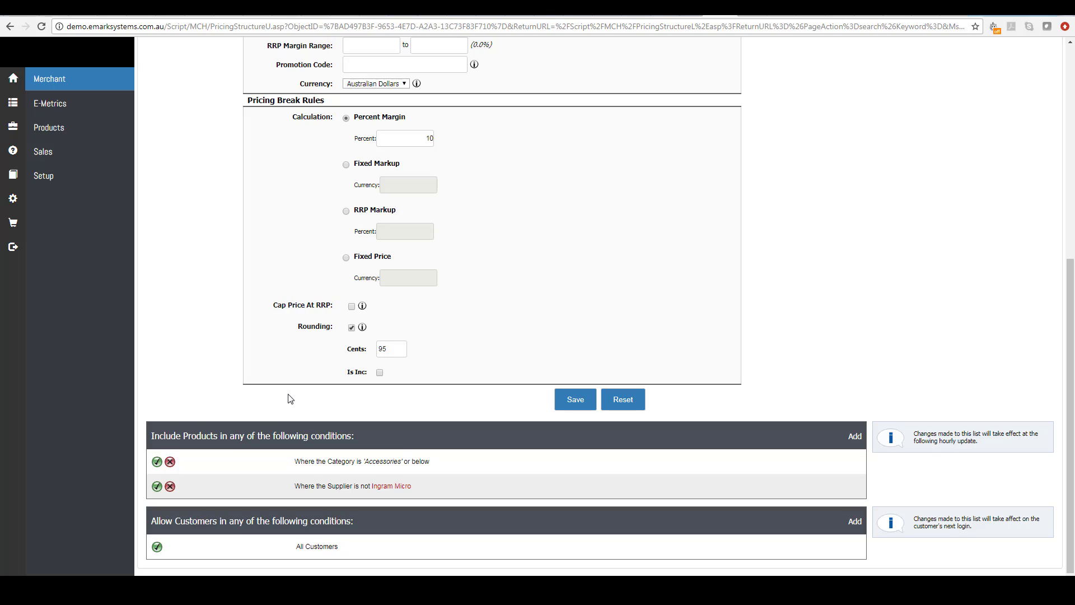
pyautogui.click(170, 486)
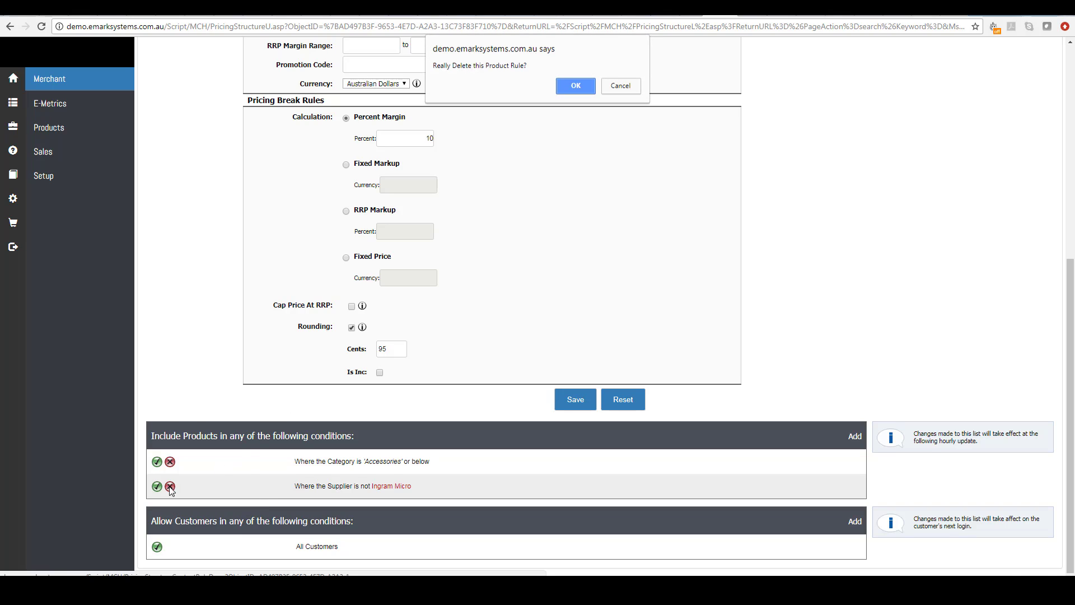
pyautogui.click(576, 87)
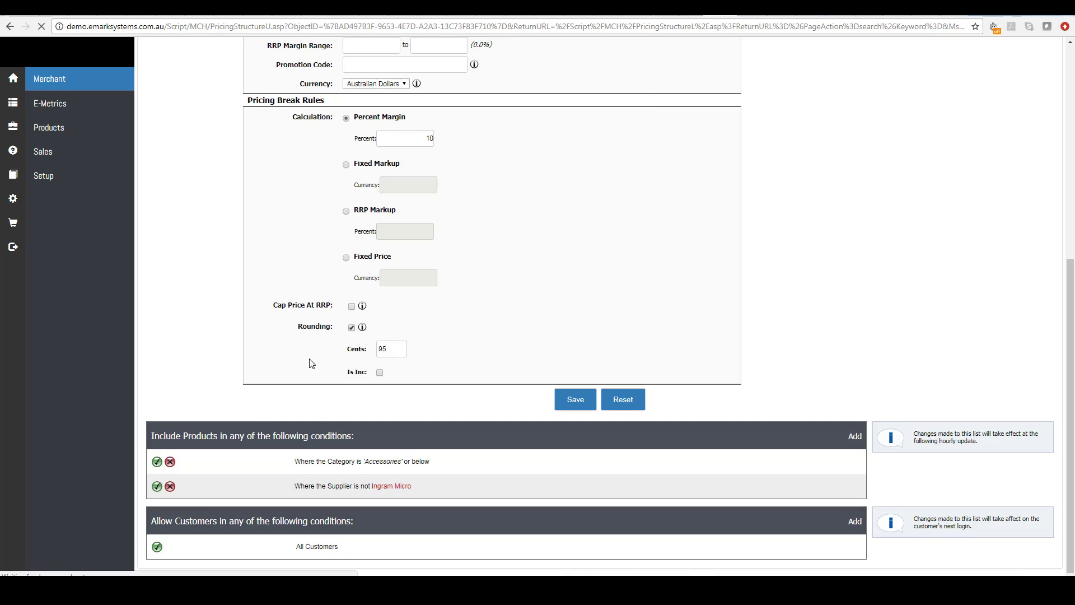
# Step: Edit the Accessories include rule to also require that the supplier is not Ingram Micro, and save it
pyautogui.scroll(-5, 262, 384)
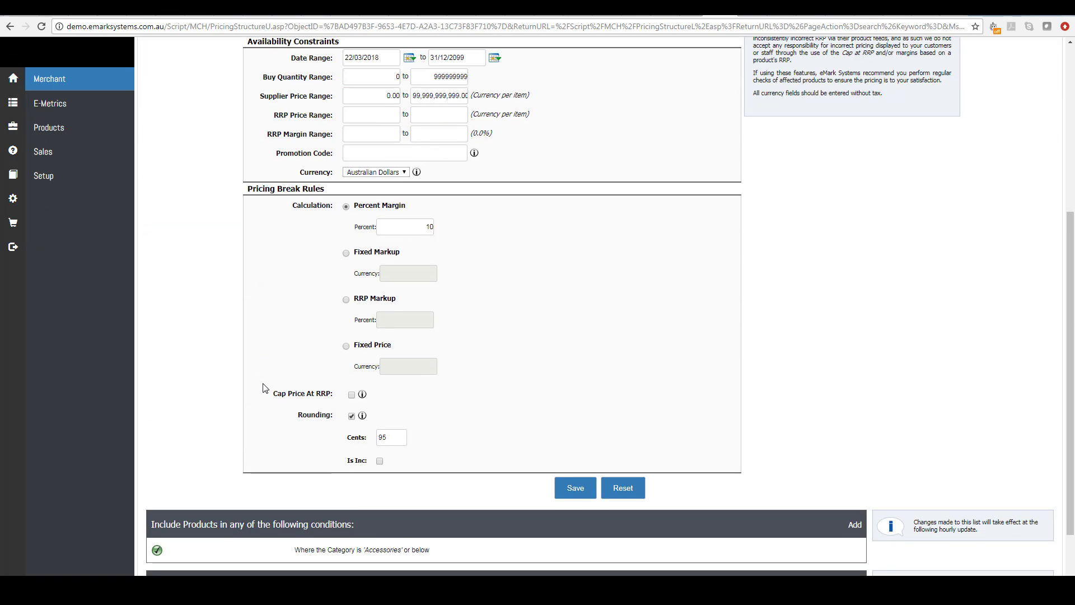
pyautogui.scroll(-1, 263, 385)
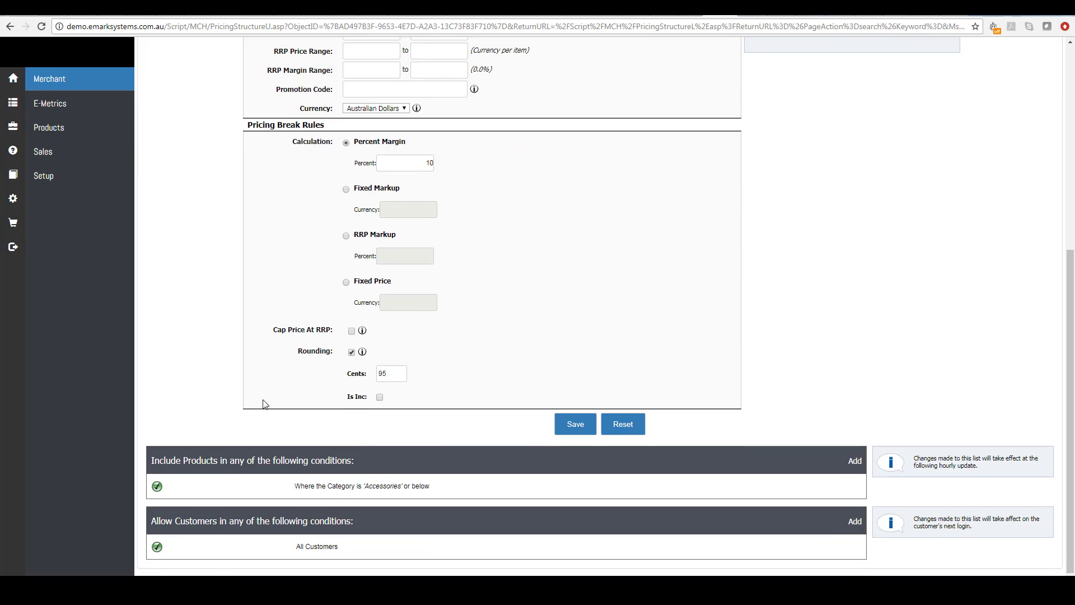
pyautogui.click(157, 487)
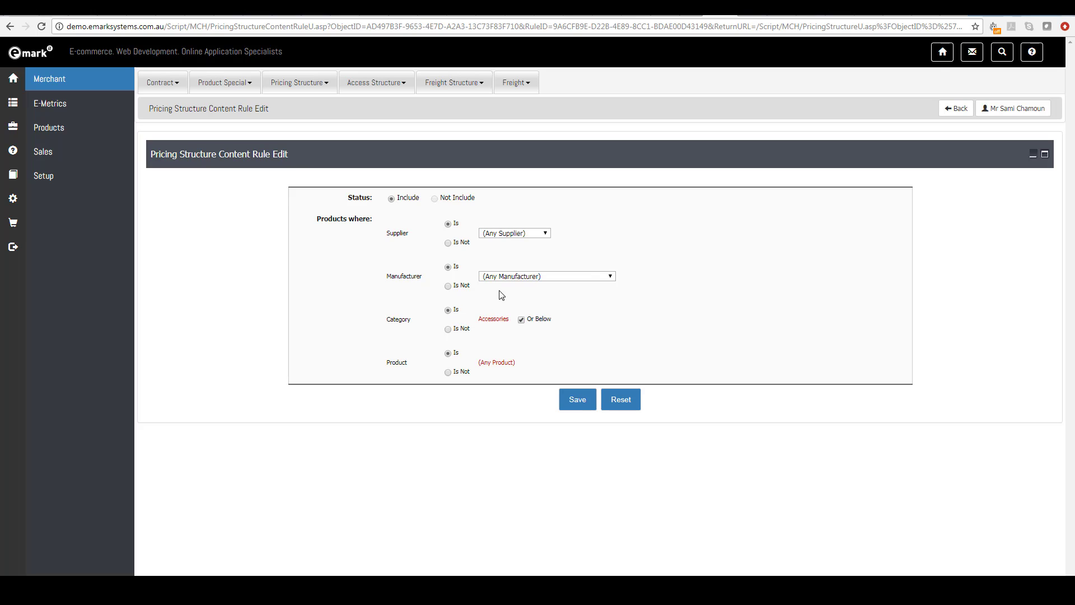
pyautogui.click(448, 244)
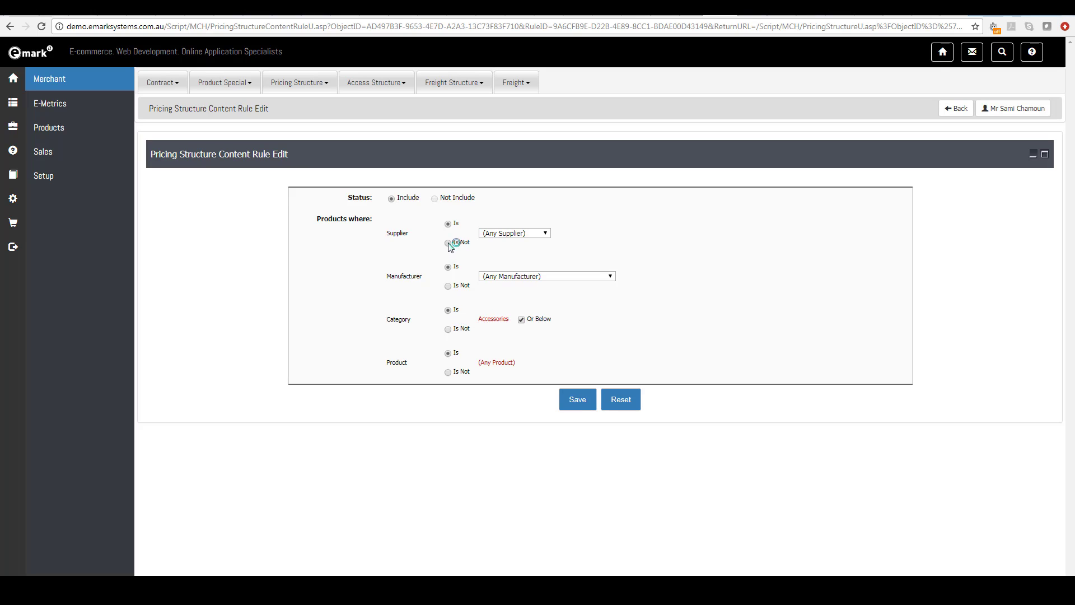
pyautogui.click(530, 233)
pyautogui.click(507, 277)
pyautogui.click(572, 409)
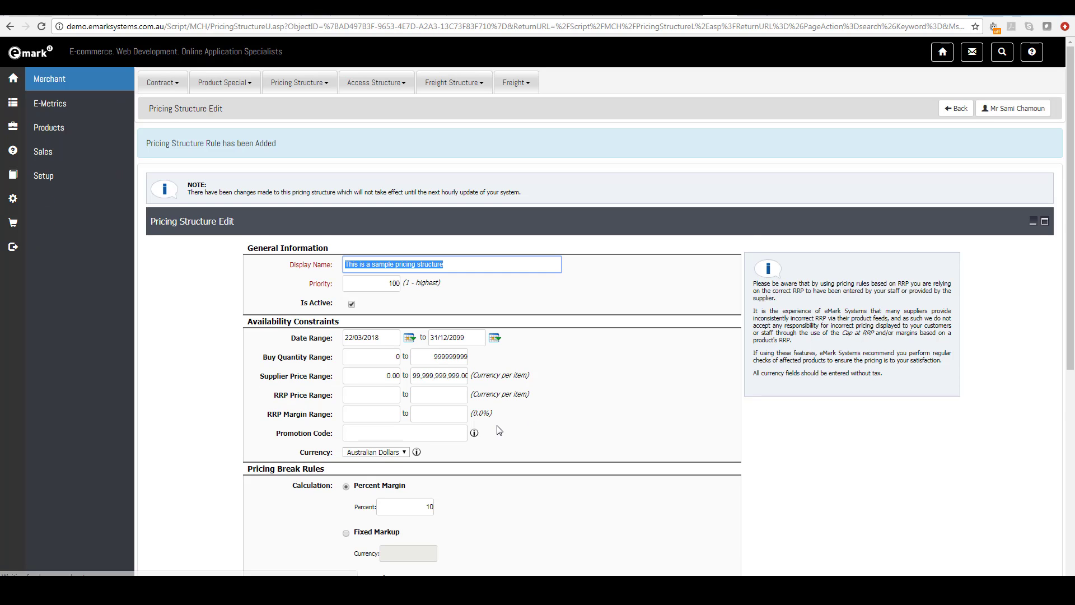
# Step: Set the Accessories include rule's supplier condition back to Is (Any Supplier) and save it
pyautogui.scroll(-6, 539, 447)
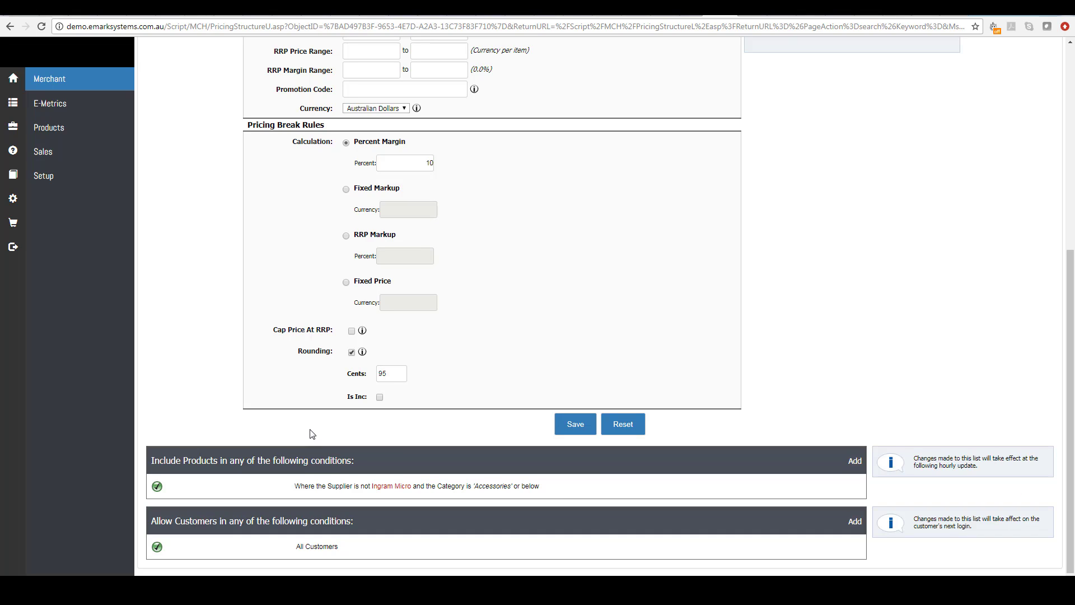
pyautogui.click(156, 486)
pyautogui.click(448, 224)
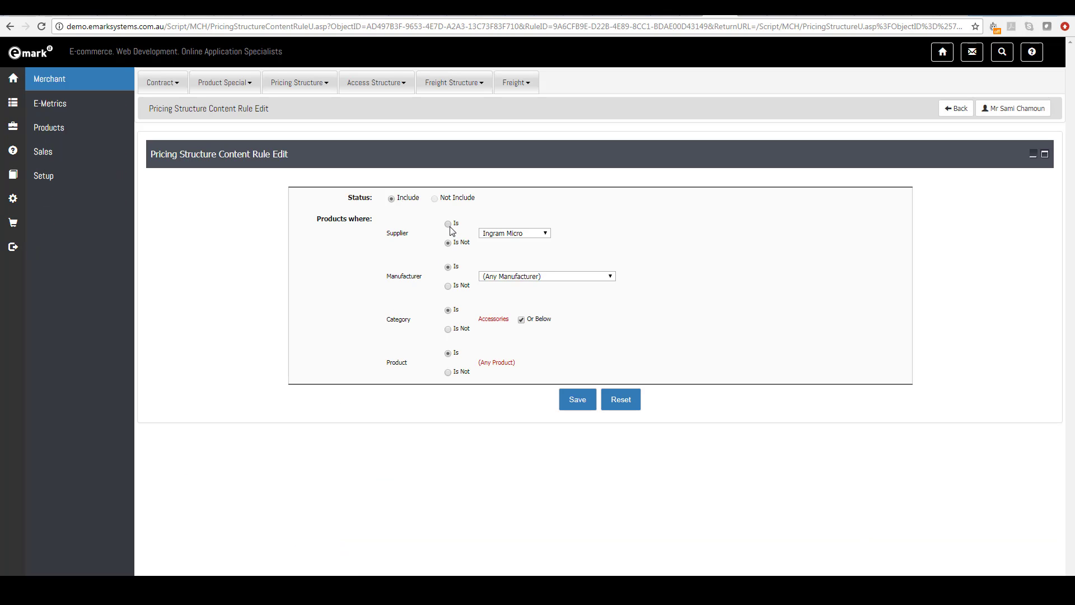
pyautogui.click(512, 233)
pyautogui.click(510, 248)
pyautogui.click(577, 407)
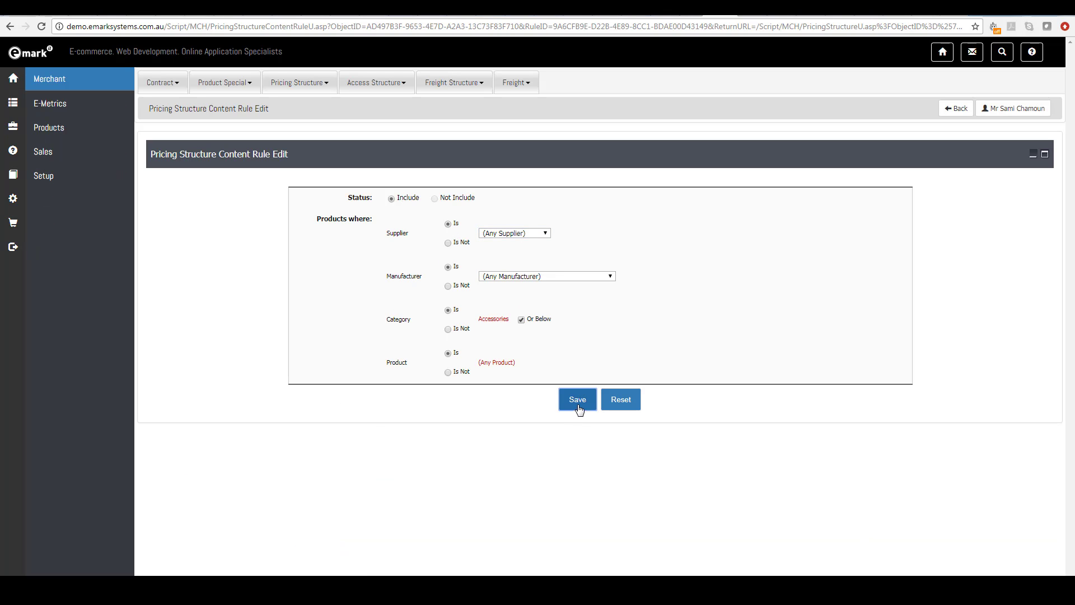
# Step: Add and save a product rule with status Not Include where the supplier is Ingram Micro
pyautogui.scroll(-6, 375, 432)
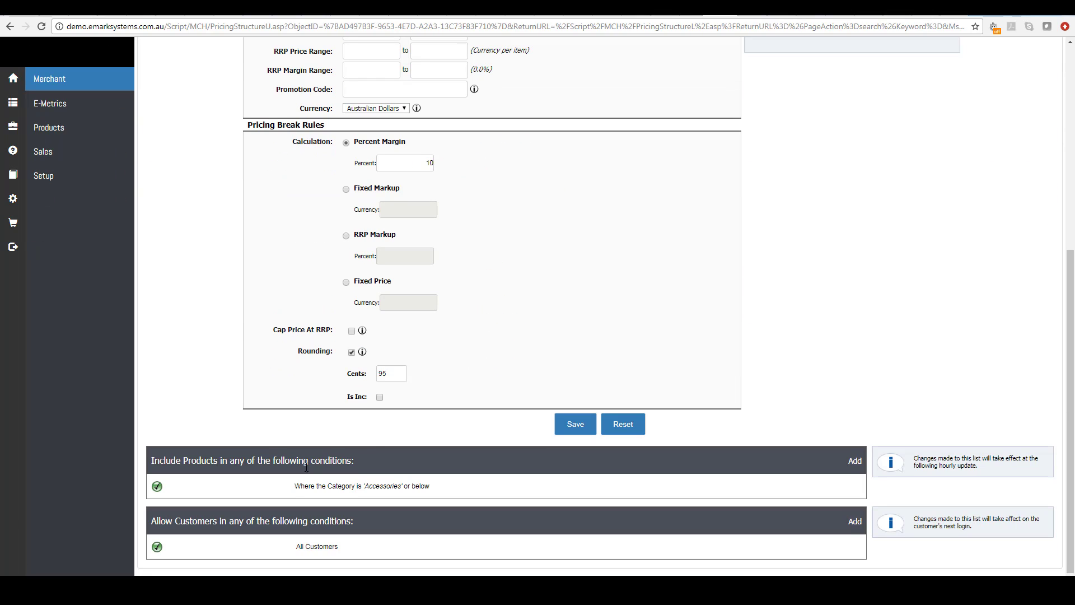
pyautogui.click(852, 461)
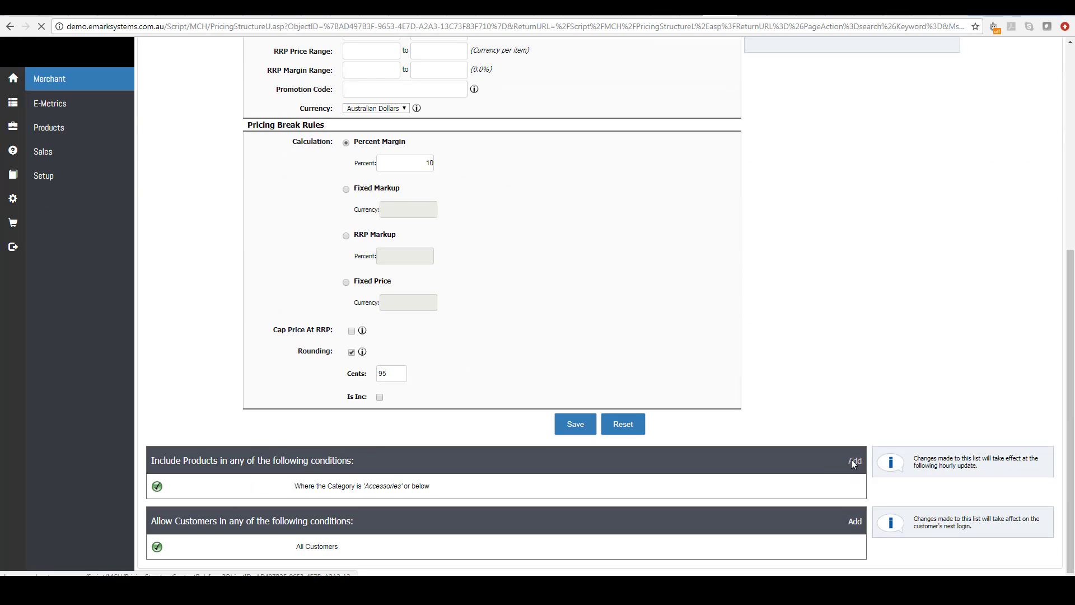
pyautogui.click(435, 198)
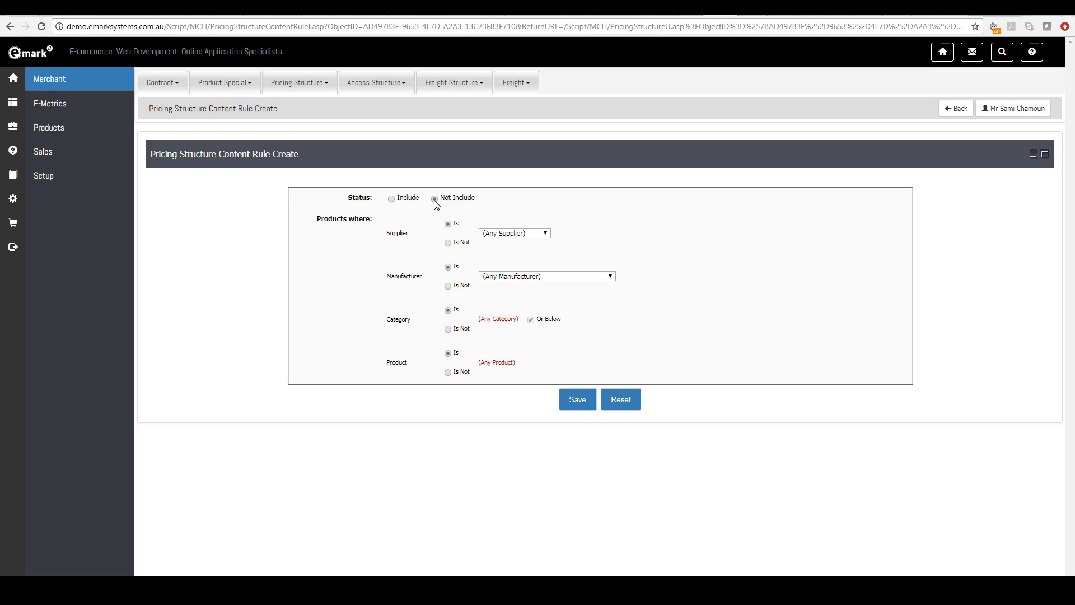
pyautogui.click(513, 234)
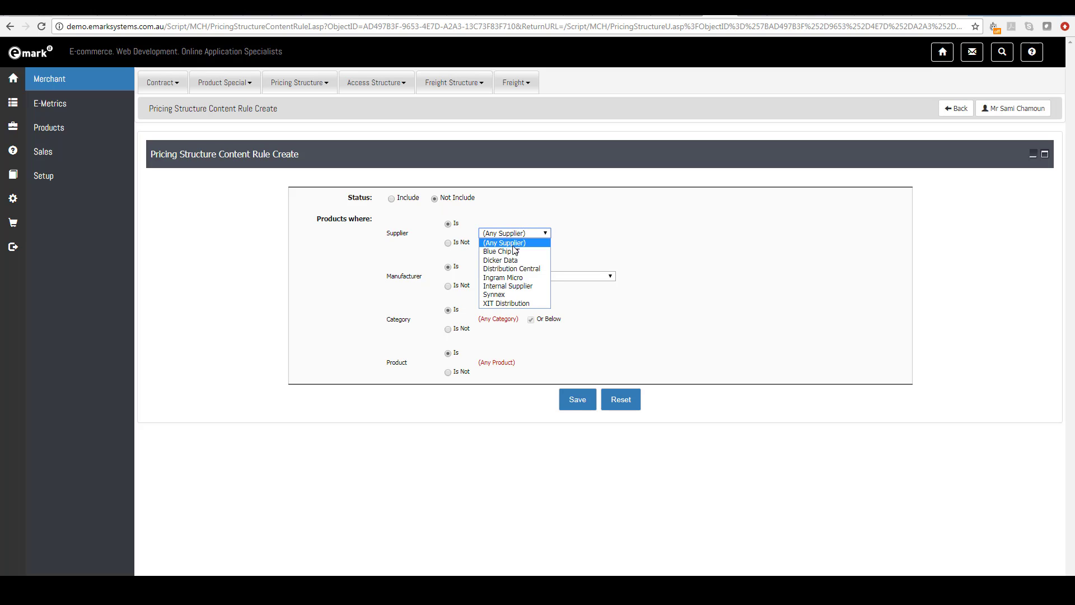
pyautogui.click(519, 278)
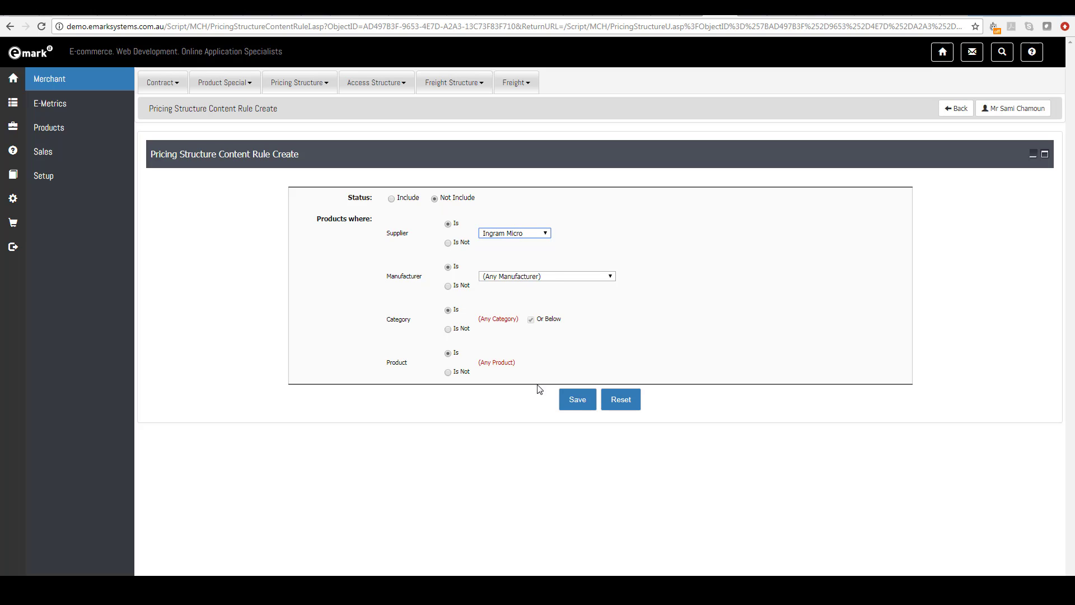
pyautogui.click(574, 399)
# Step: Add and save another product include rule for the category Consumables or below
pyautogui.scroll(-6, 568, 400)
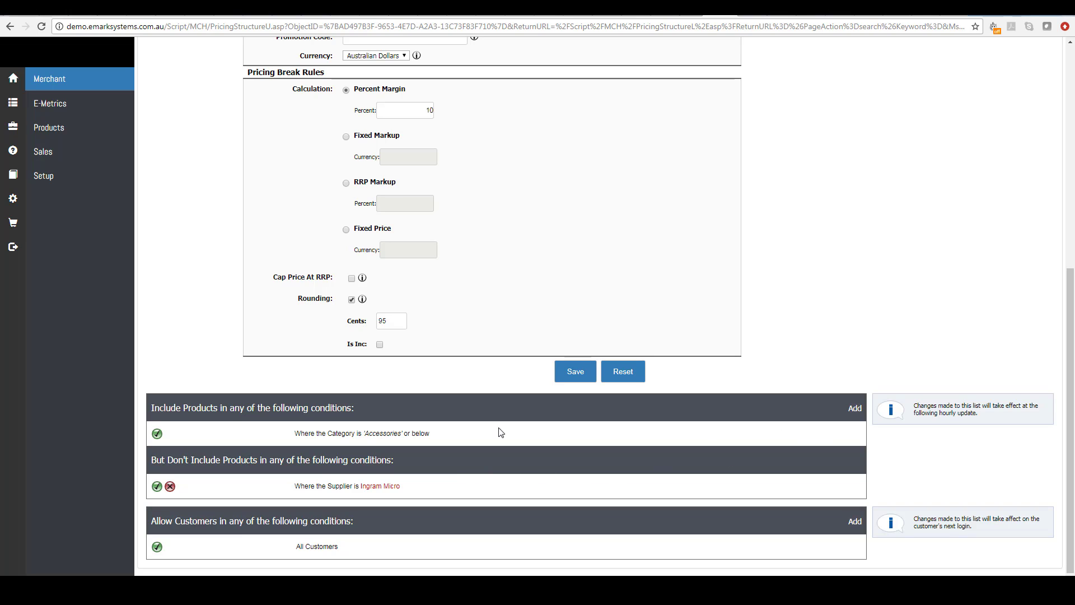
pyautogui.click(856, 410)
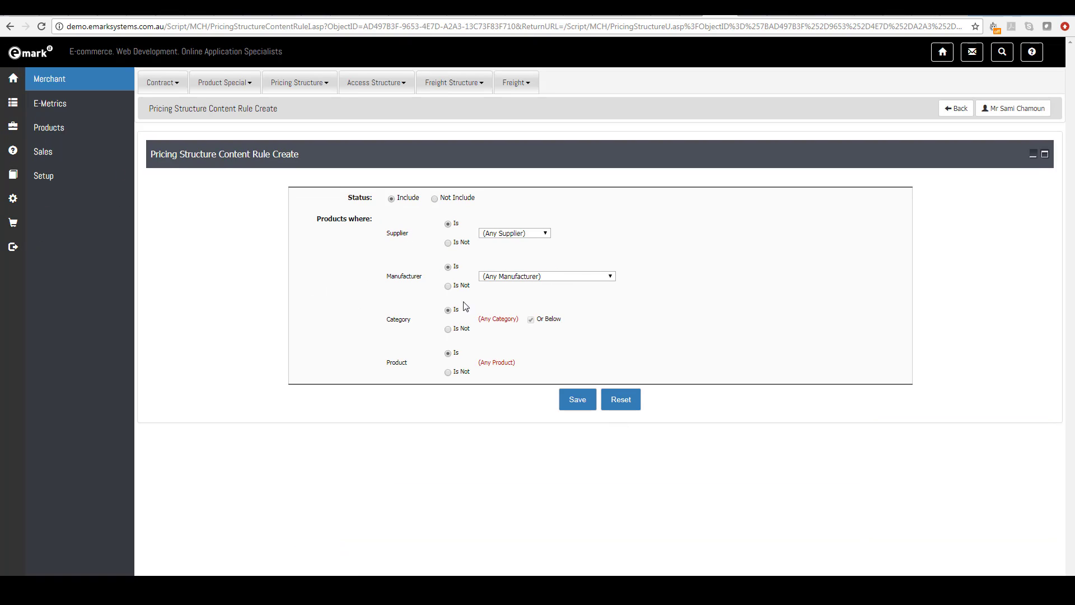
pyautogui.click(488, 320)
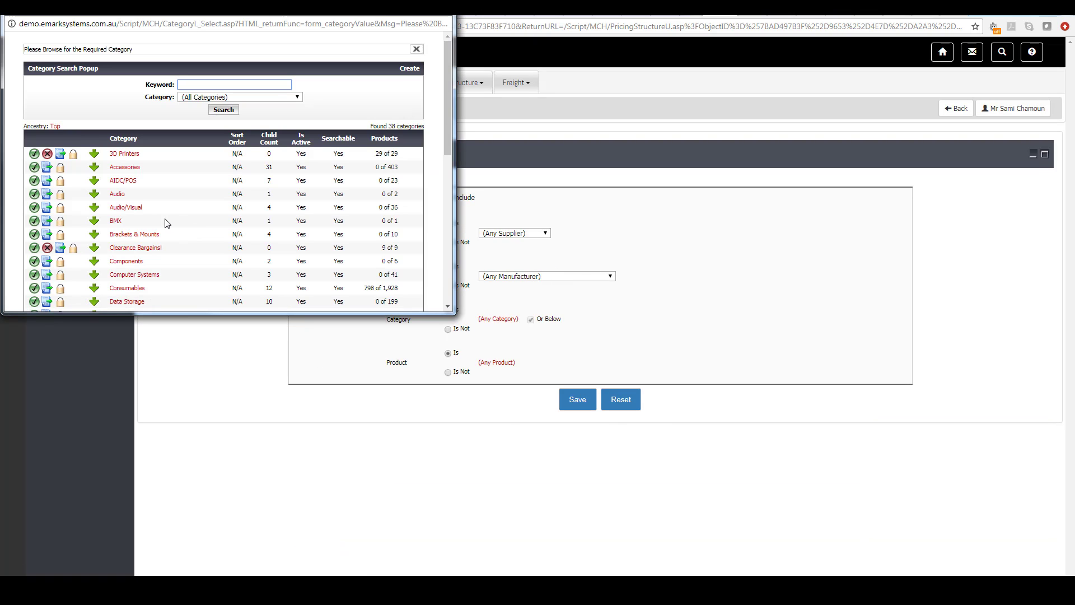
pyautogui.scroll(-2, 127, 219)
pyautogui.click(133, 177)
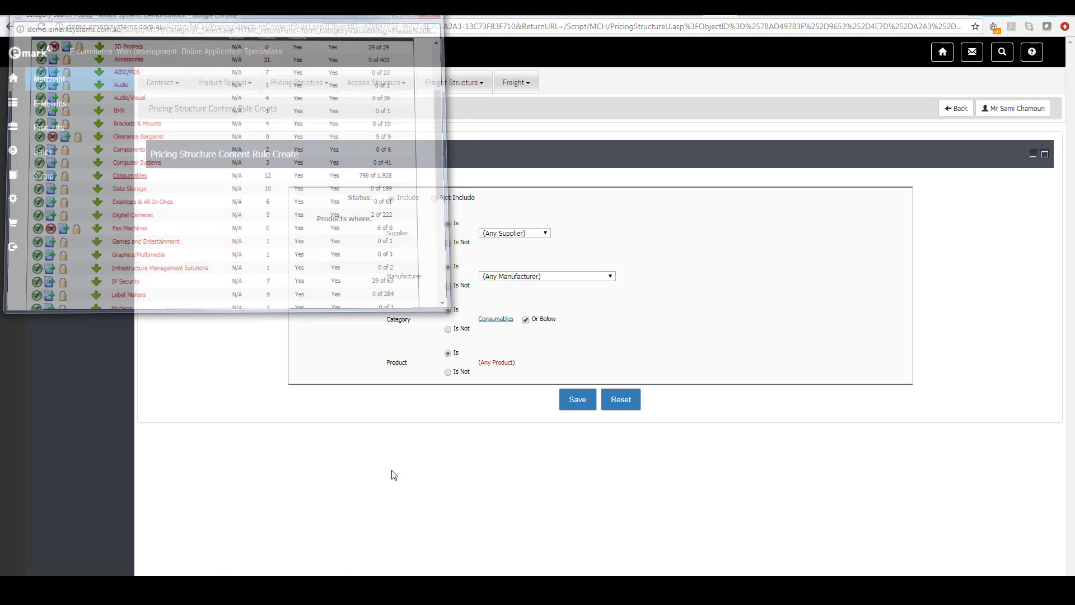
pyautogui.click(578, 399)
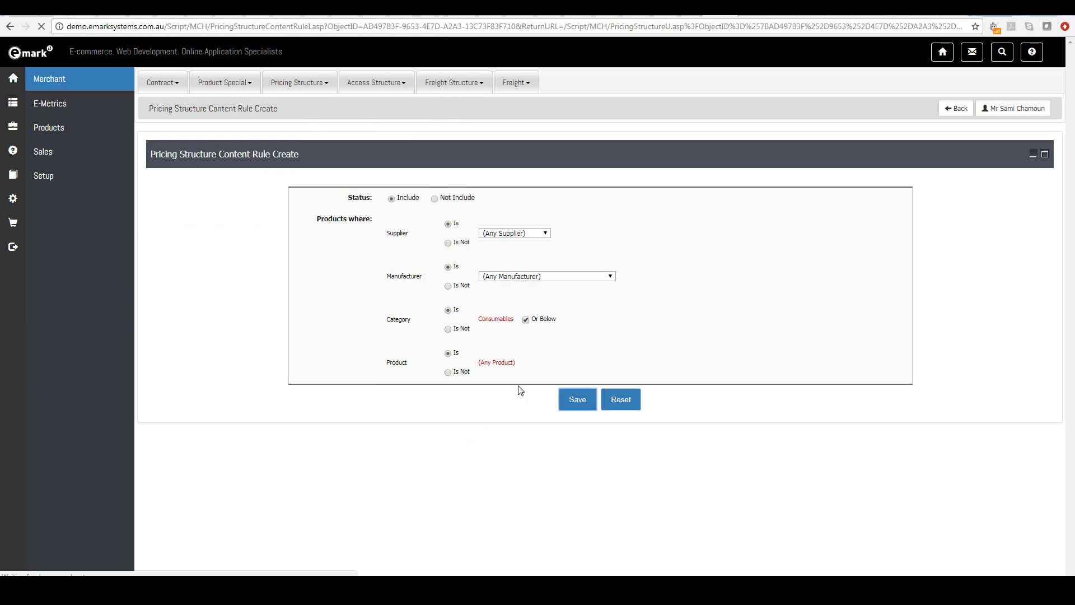
# Step: Delete the Don't Include rule for the supplier Ingram Micro
pyautogui.moveTo(1068, 316); pyautogui.dragTo(1065, 563)
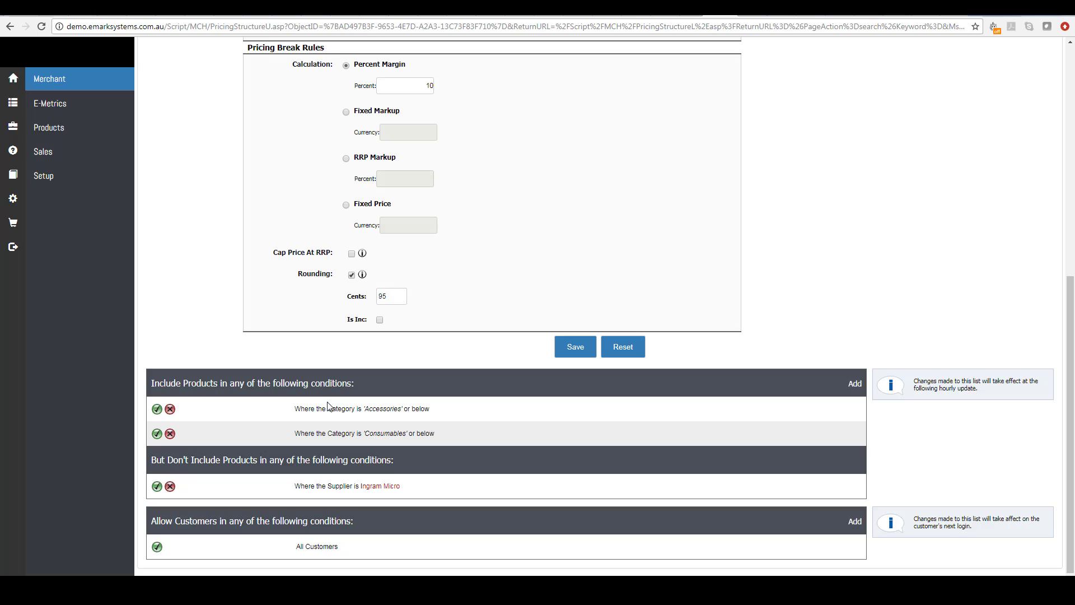
pyautogui.click(170, 487)
pyautogui.click(573, 88)
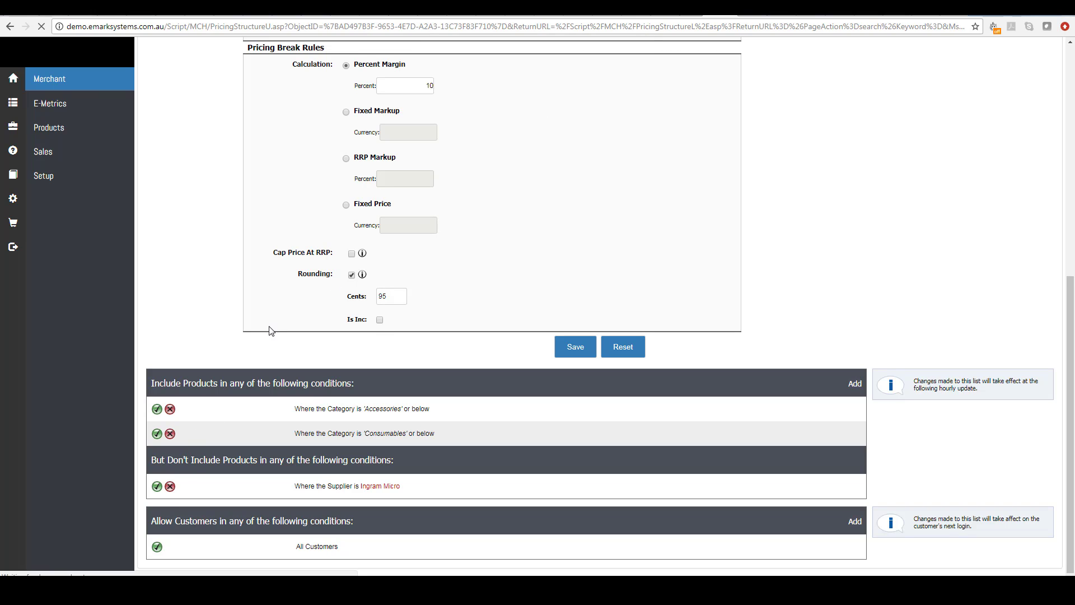
# Step: Restrict only the Accessories include rule to products whose supplier is not Ingram Micro, and save it
pyautogui.scroll(-5, 270, 330)
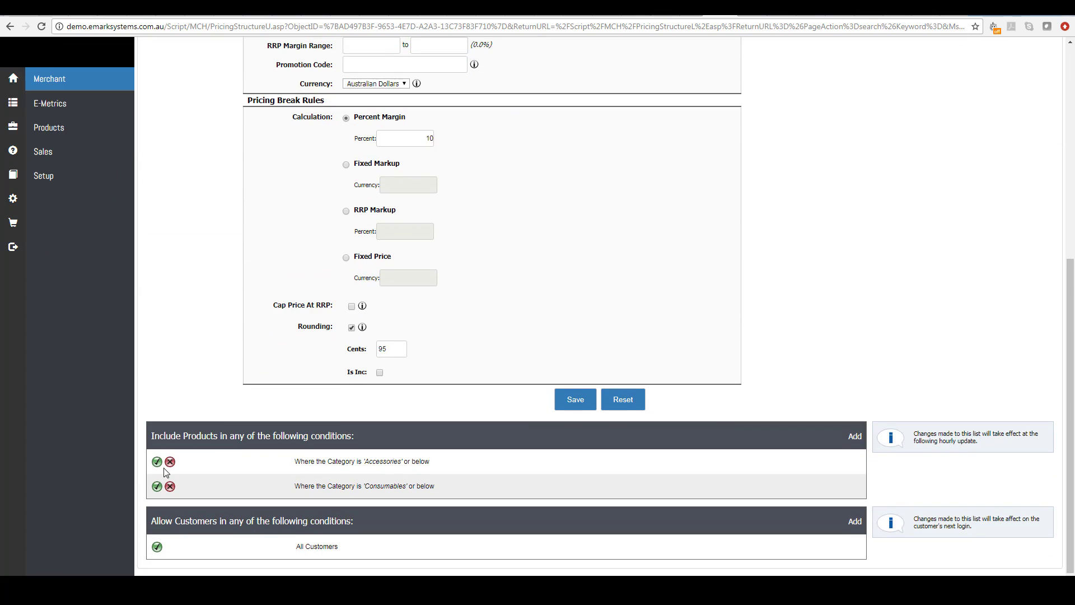
pyautogui.click(157, 462)
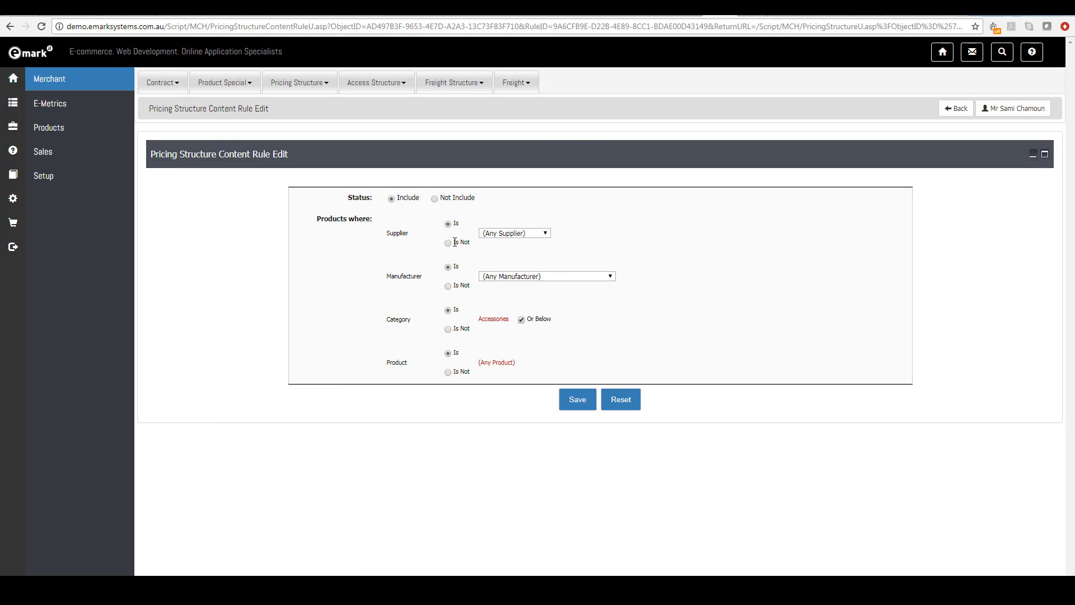
pyautogui.click(448, 243)
pyautogui.click(528, 233)
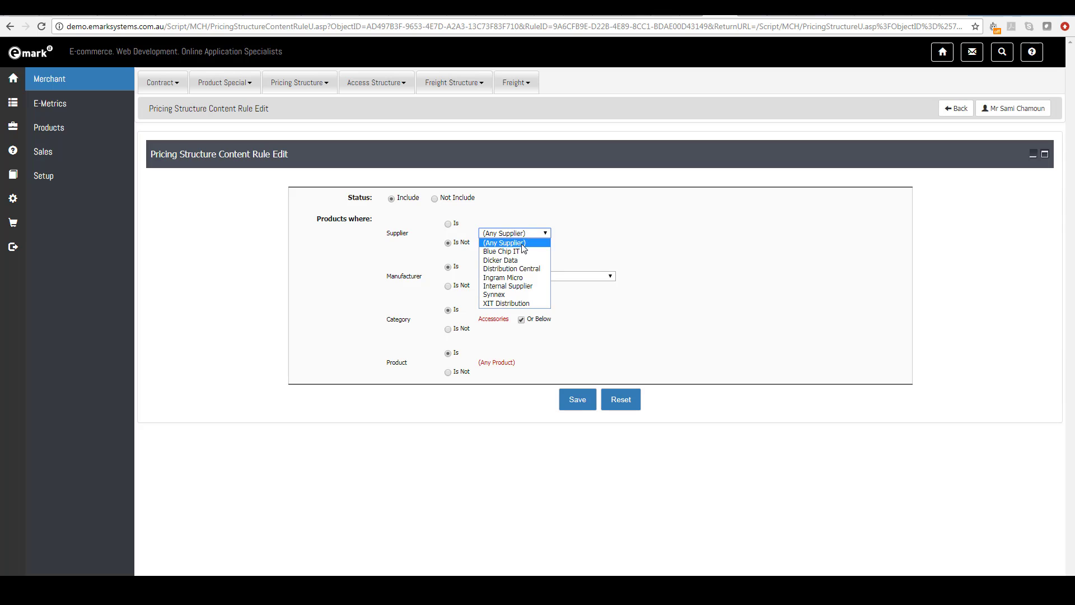
pyautogui.click(518, 278)
pyautogui.click(576, 402)
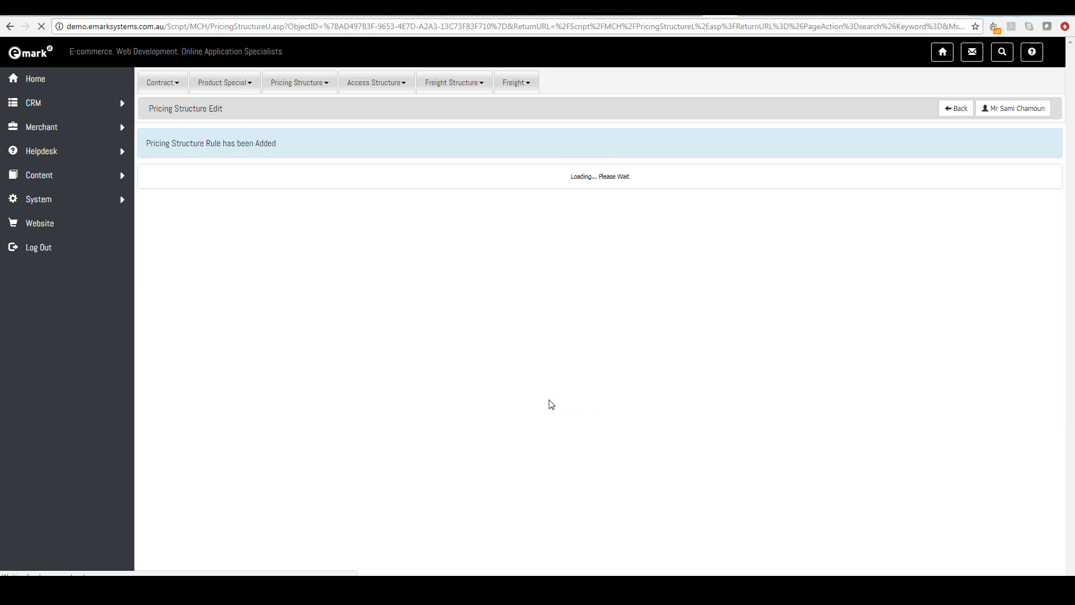
# Step: Add and save an Allow customer access rule where the role is not Administrator
pyautogui.scroll(-7, 551, 405)
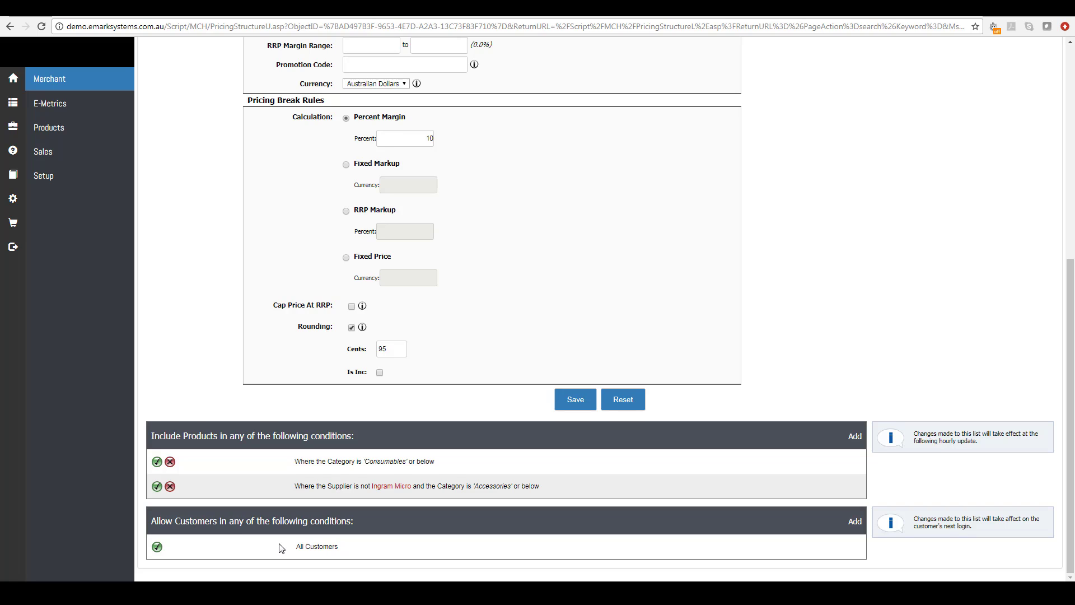
pyautogui.click(855, 522)
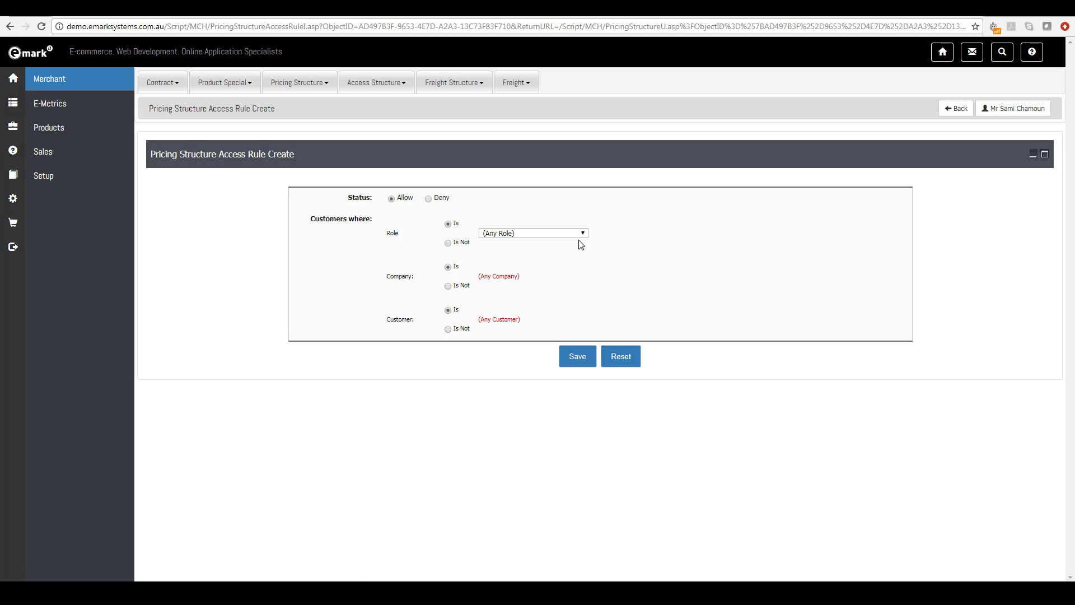
pyautogui.click(452, 242)
pyautogui.click(533, 233)
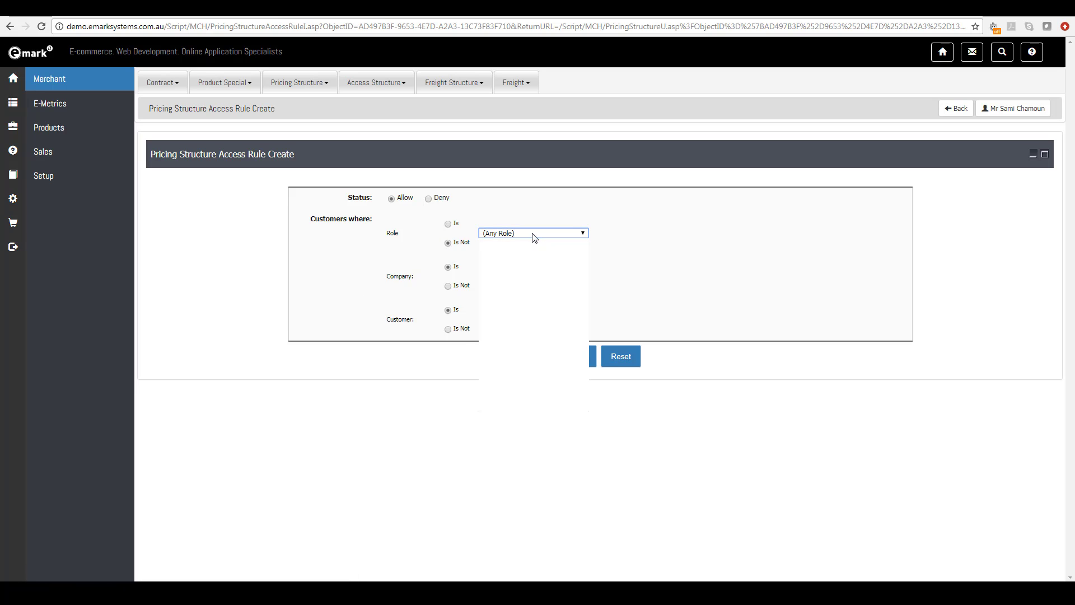
pyautogui.click(503, 260)
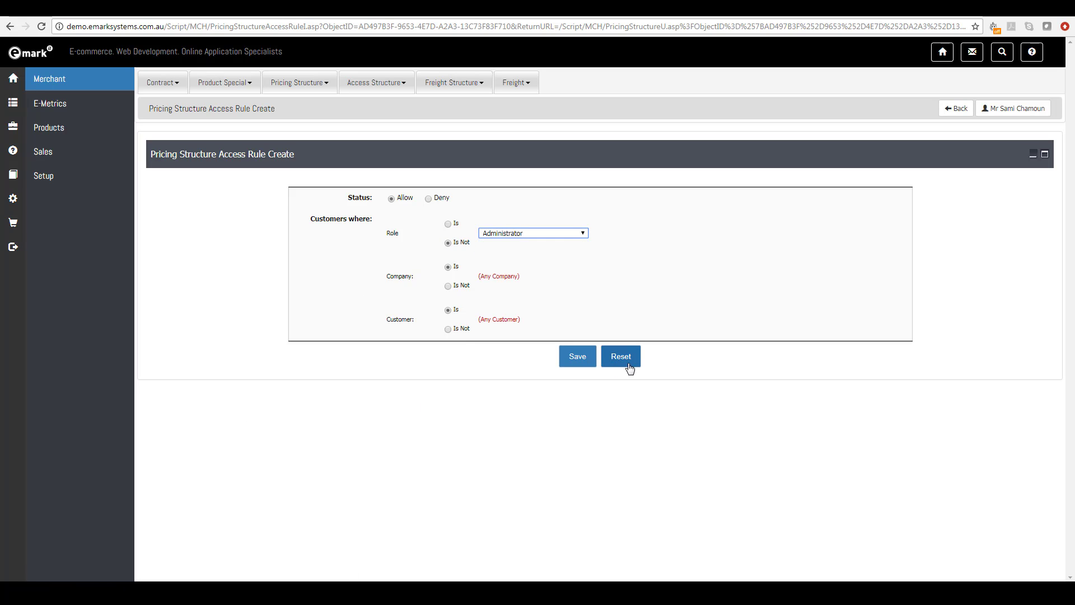
pyautogui.click(578, 358)
# Step: Delete the customer access rule for customers not in the Administrator role
pyautogui.scroll(-10, 425, 431)
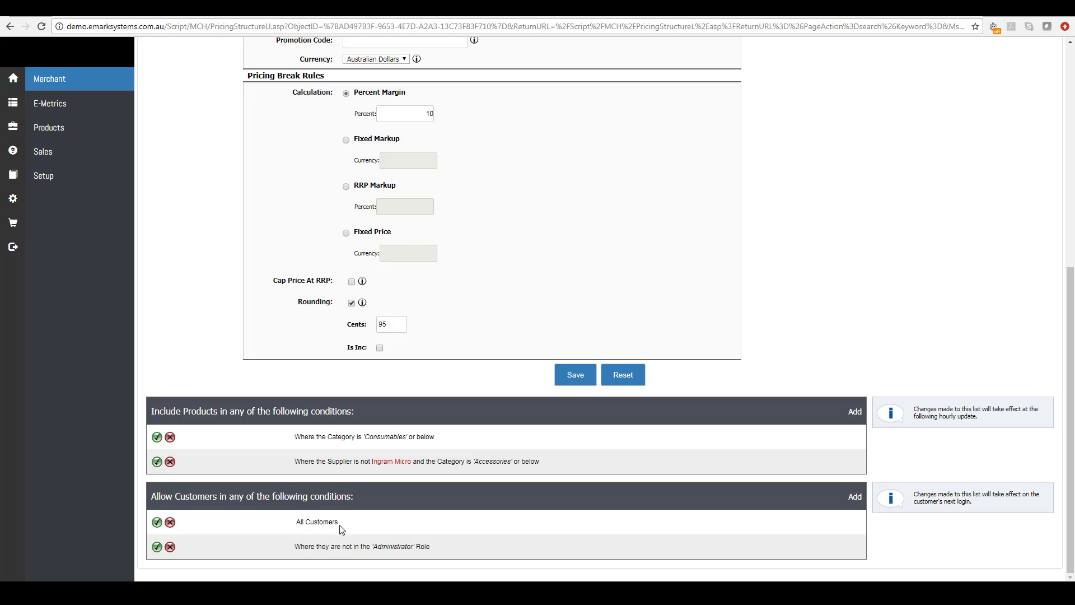
pyautogui.click(170, 547)
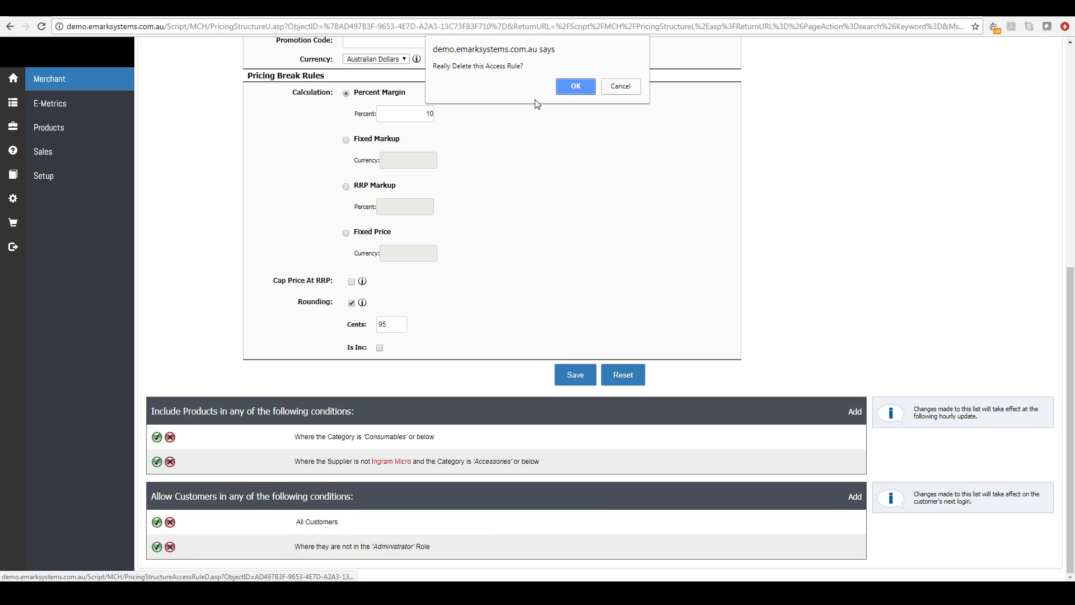
pyautogui.click(575, 85)
# Step: Edit the All Customers access rule to allow only customers whose role is not Administrator, and save it
pyautogui.scroll(-7, 394, 401)
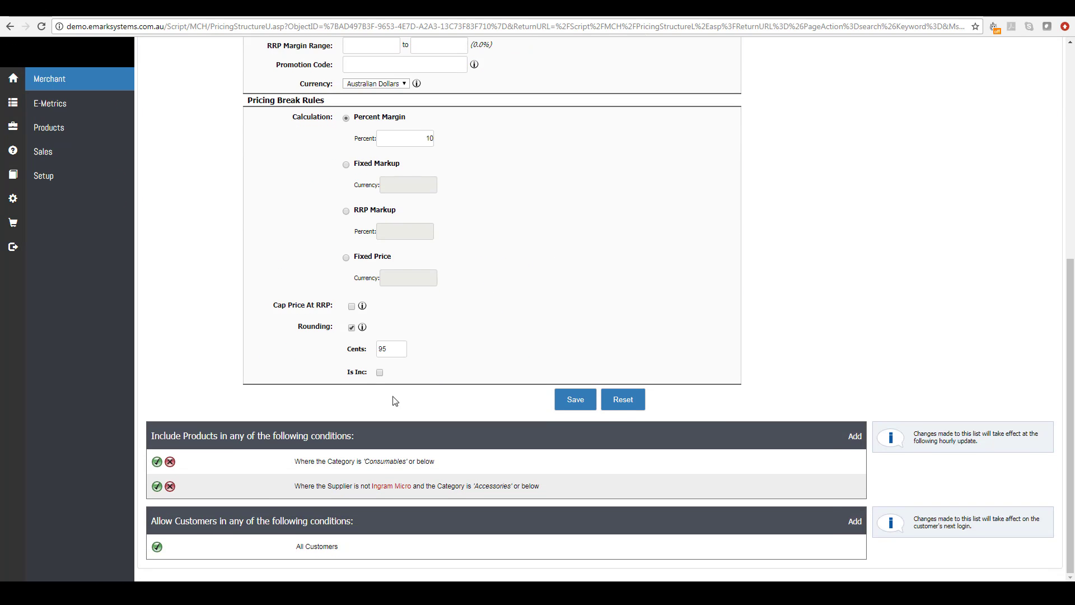
pyautogui.click(152, 549)
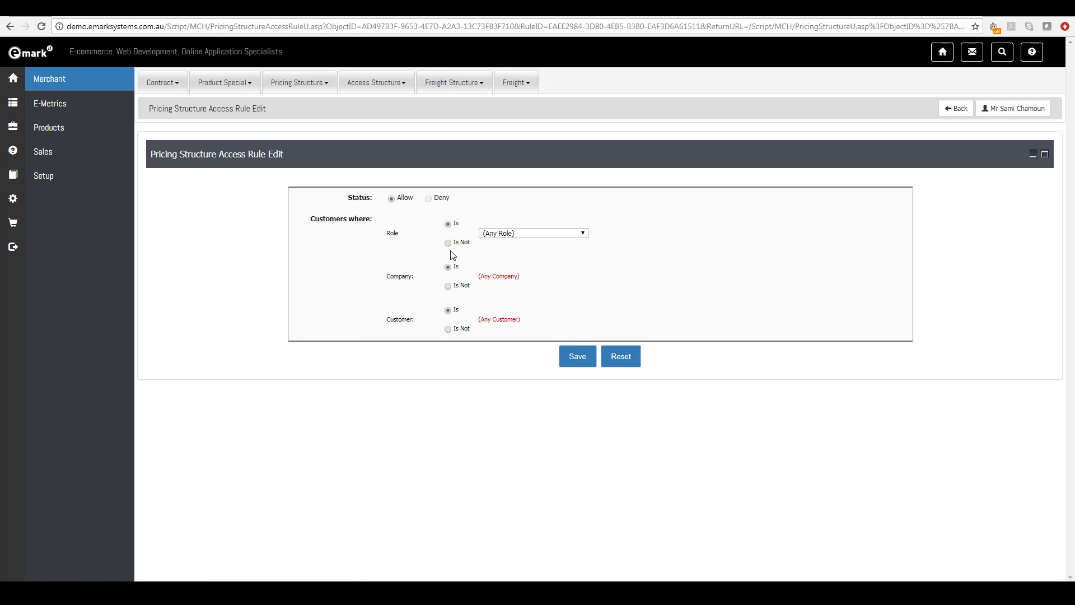
pyautogui.click(448, 243)
pyautogui.click(498, 235)
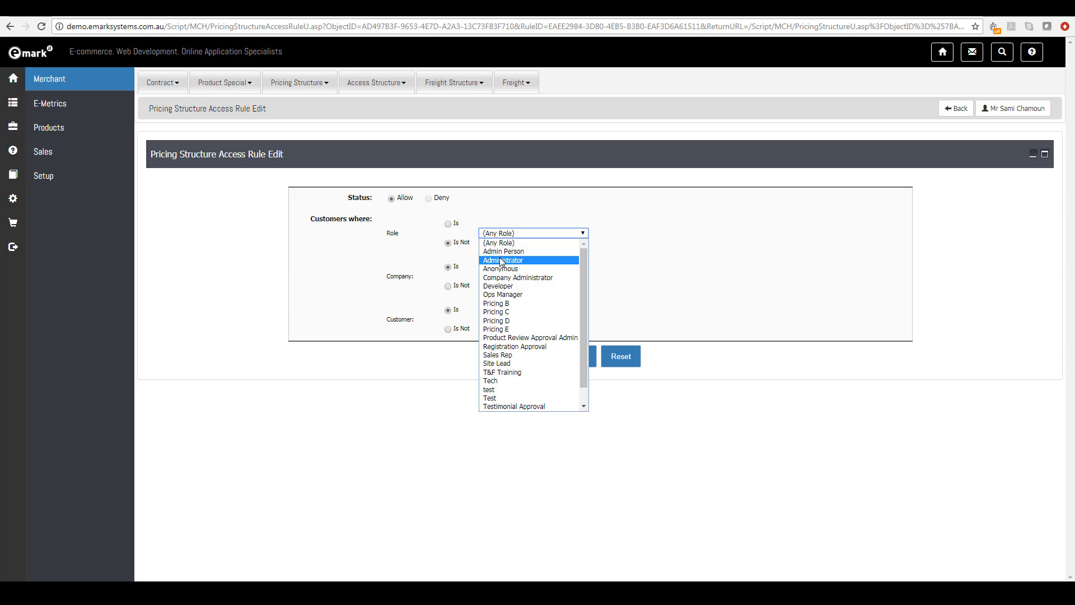
pyautogui.click(502, 260)
pyautogui.click(574, 358)
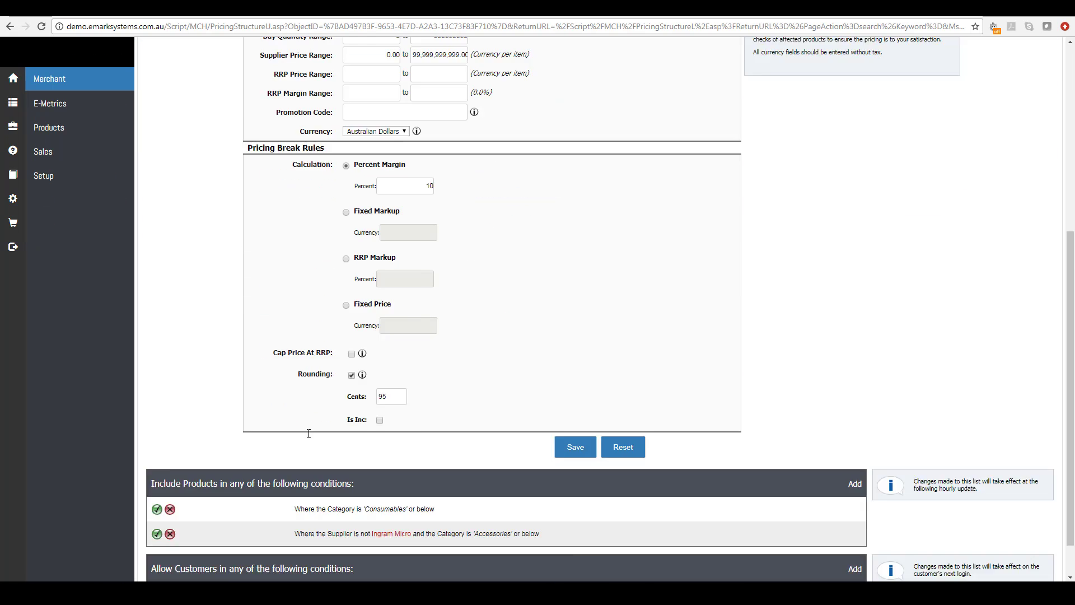
# Step: Change the existing customer access rule back to role Is (Any Role) and save it
pyautogui.scroll(-1, 309, 433)
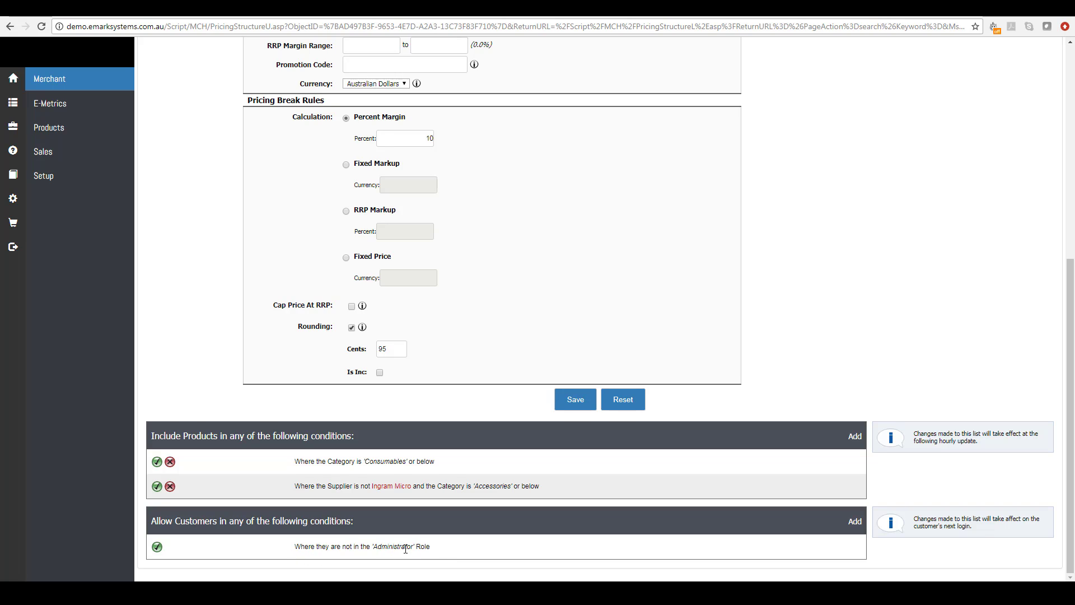
pyautogui.click(157, 547)
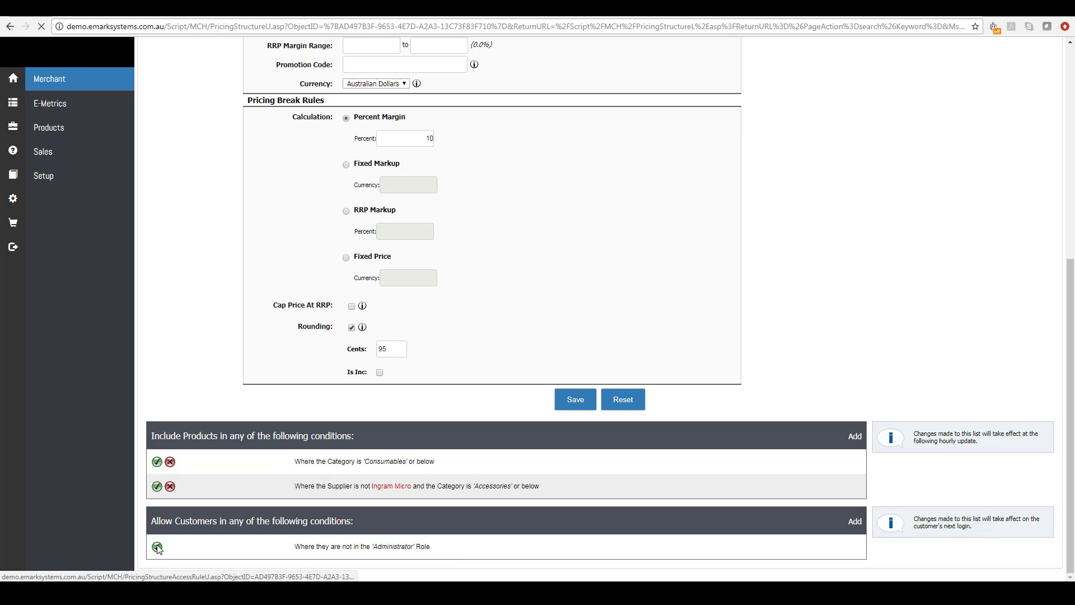
pyautogui.click(496, 233)
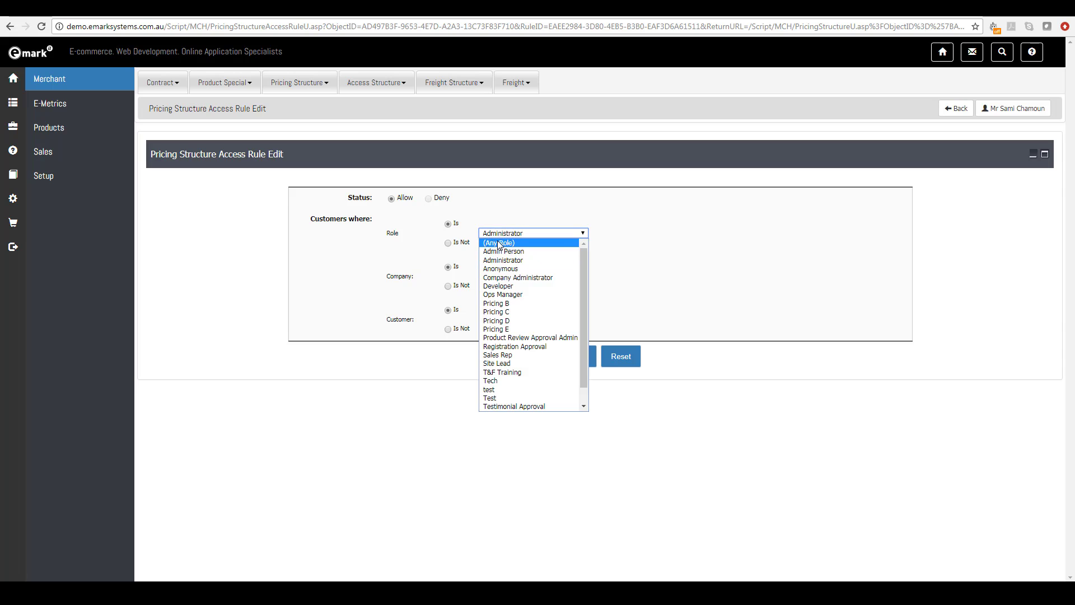
pyautogui.click(499, 243)
pyautogui.click(579, 358)
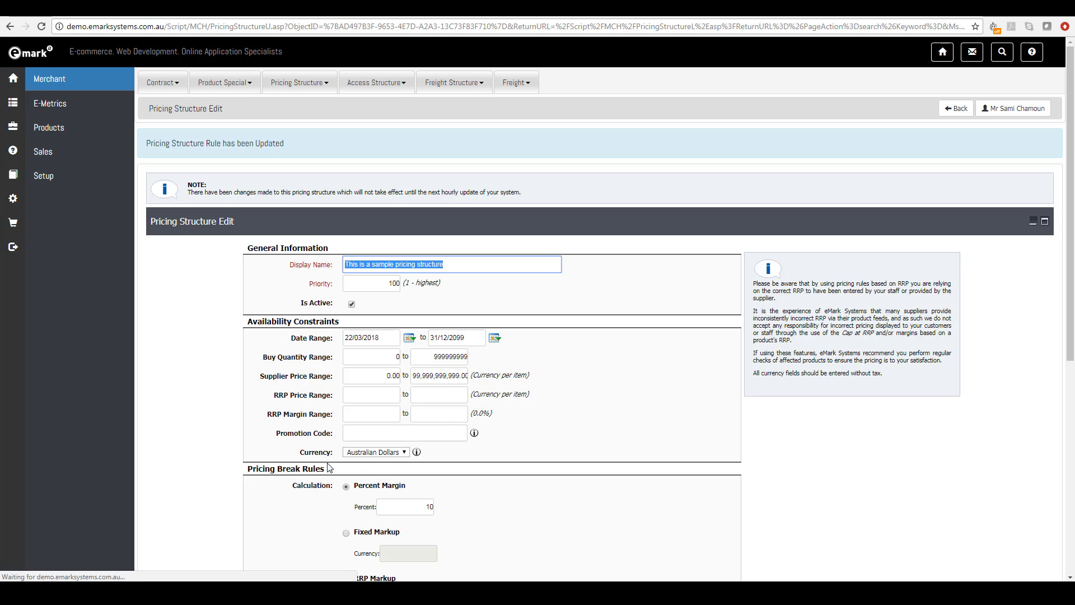
# Step: Add and save a customer access rule with status Deny where the role is Administrator
pyautogui.scroll(-7, 329, 468)
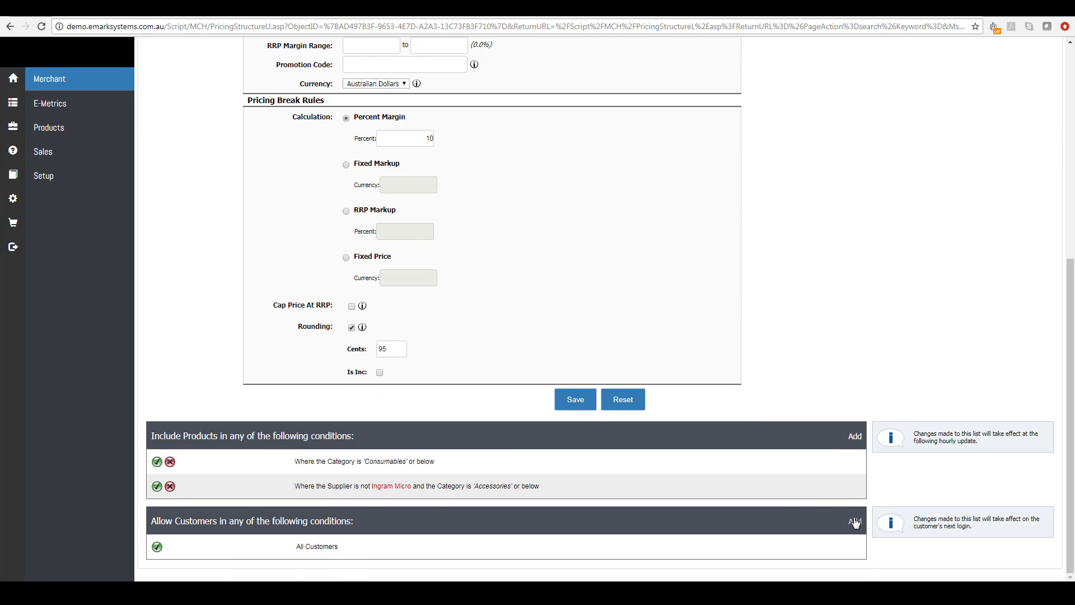
pyautogui.click(854, 521)
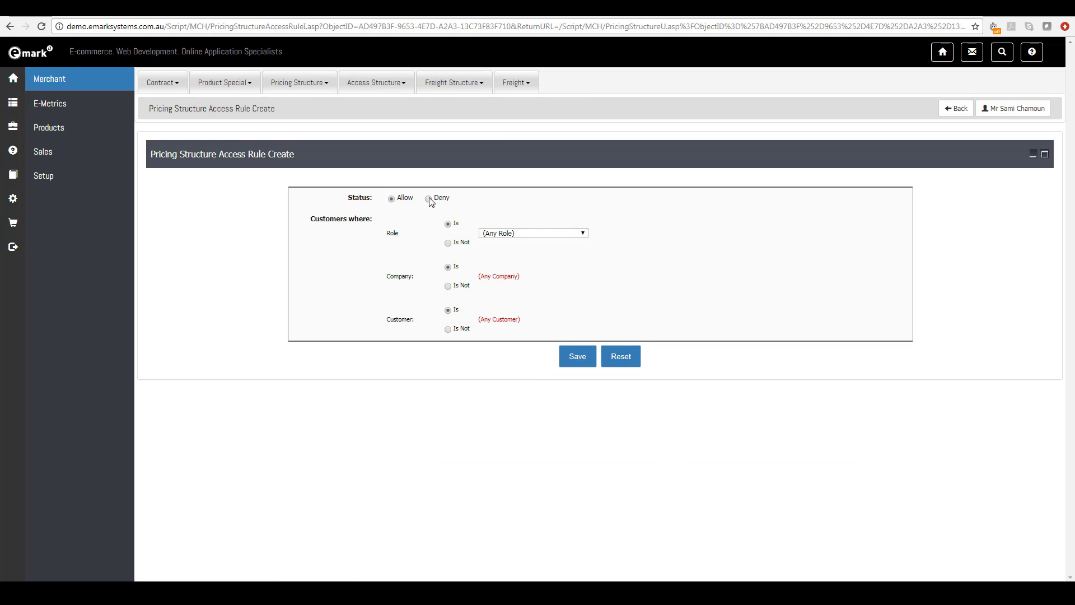
pyautogui.click(526, 234)
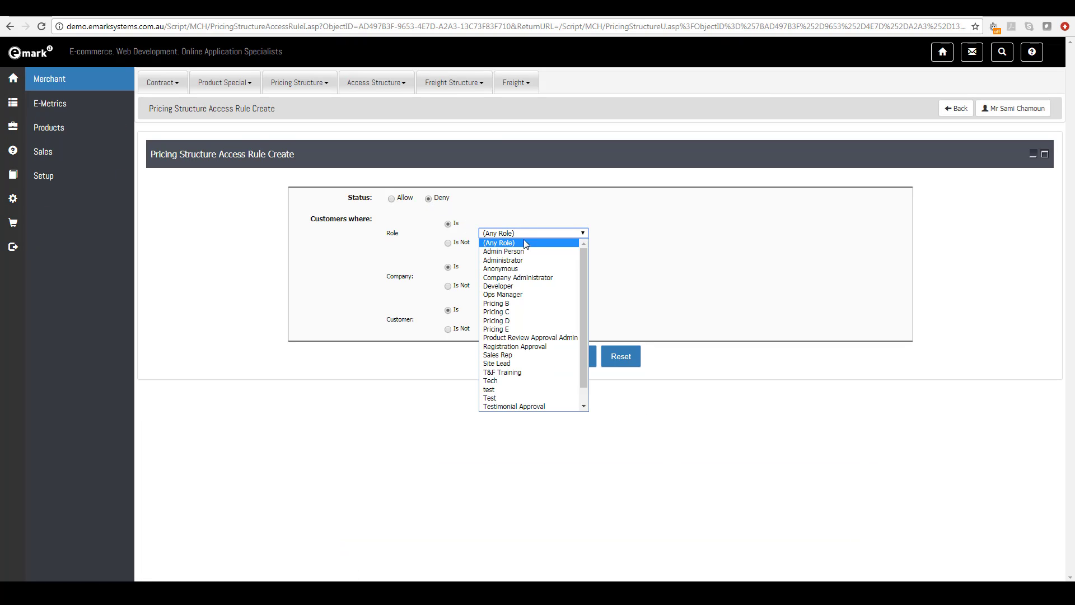
pyautogui.click(525, 260)
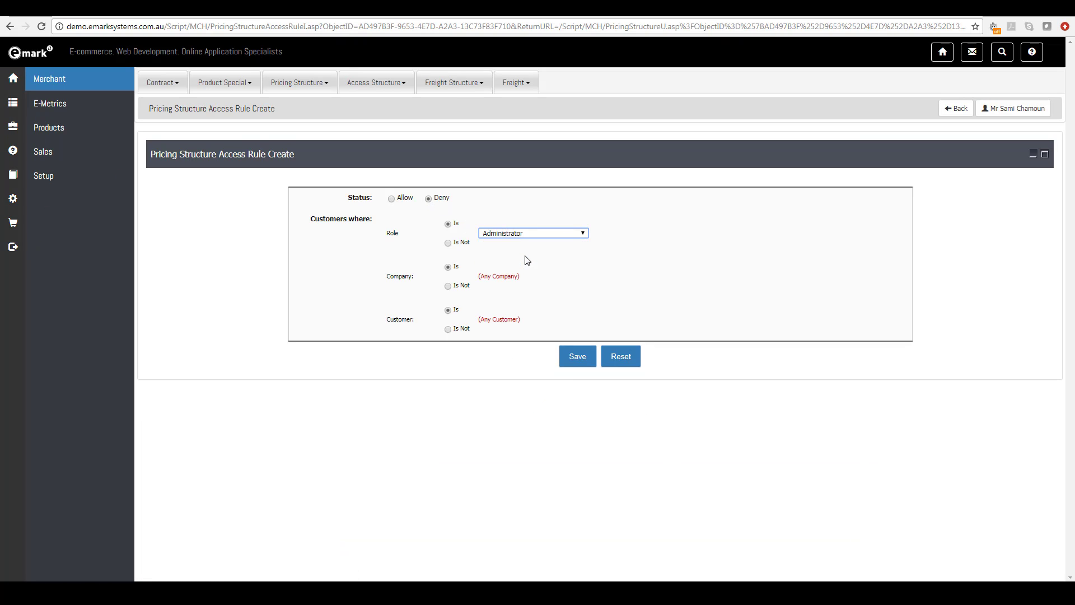
pyautogui.click(577, 356)
pyautogui.scroll(-7, 395, 482)
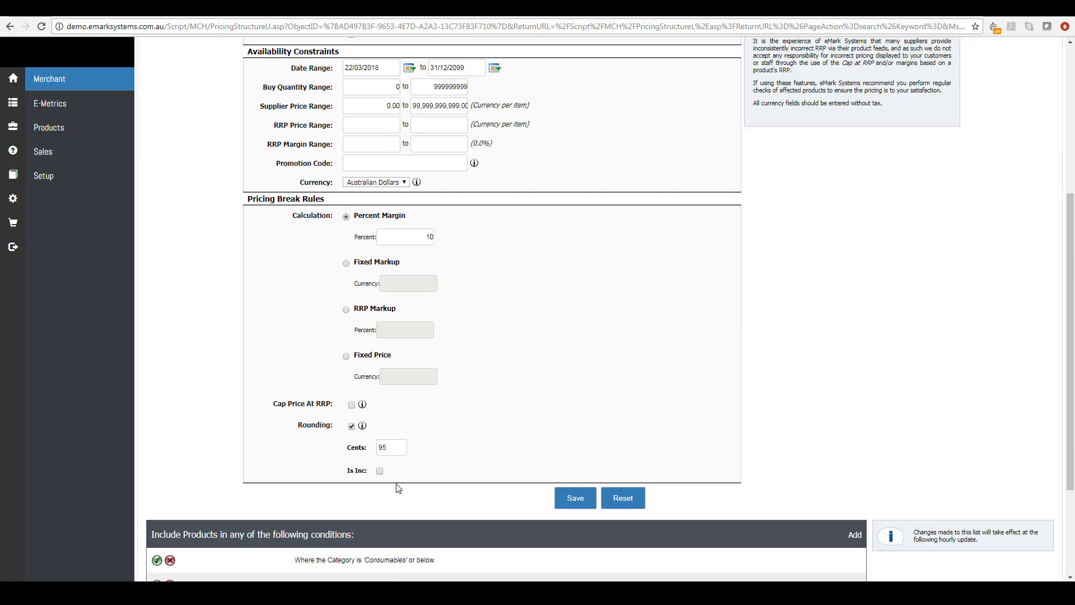
pyautogui.scroll(-1, 395, 482)
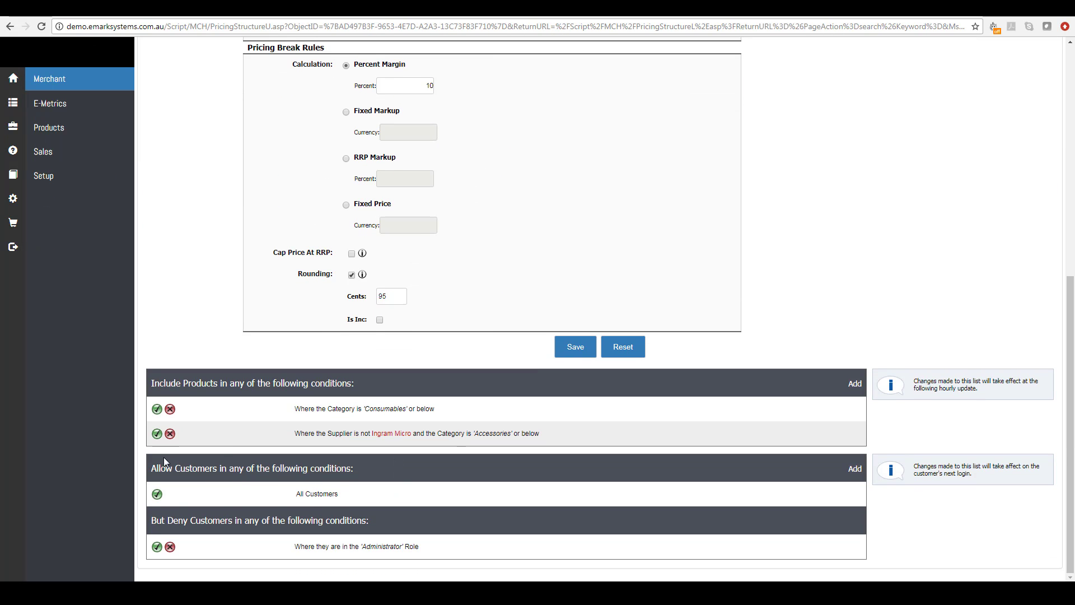